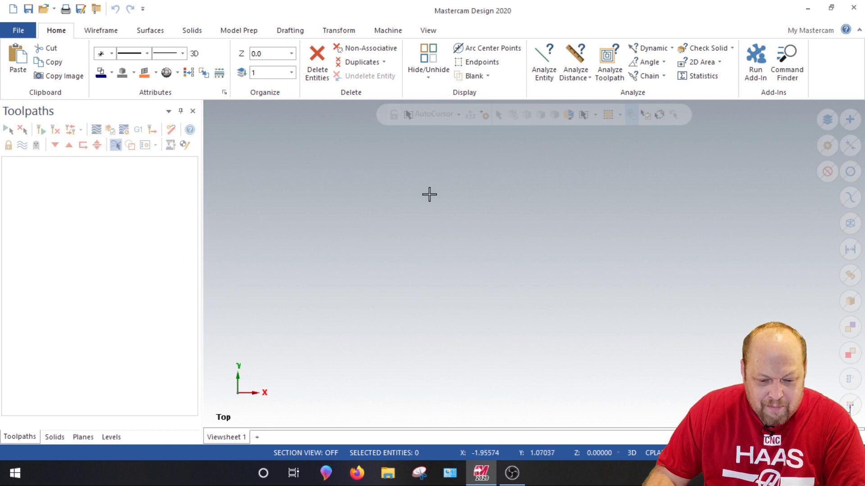
# Turn on Show Axes so horizontal and vertical axis lines cross the drawing area.
pyautogui.click(427, 32)
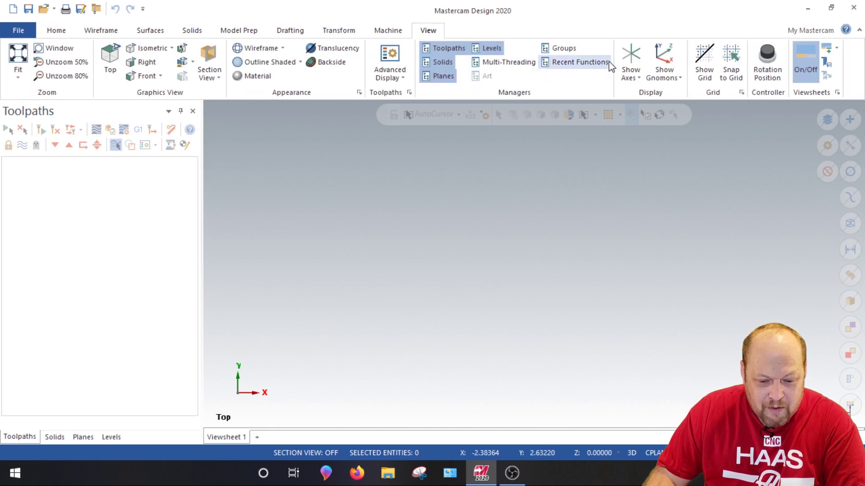
pyautogui.click(629, 51)
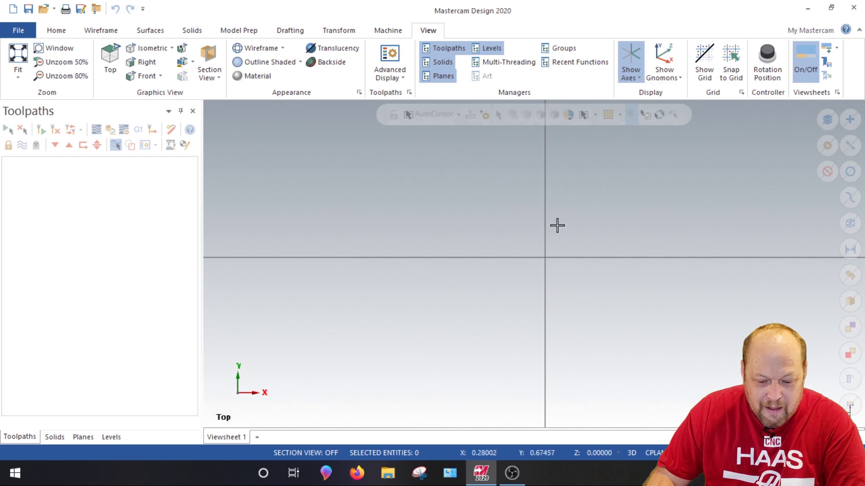
pyautogui.click(340, 32)
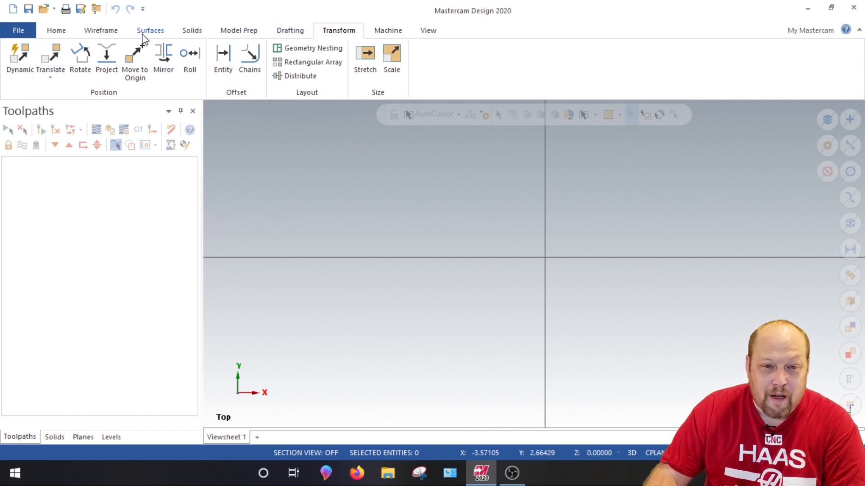
# Draw a center-anchored 2 by 2 rectangle at the origin, keeping the Rectangle tool open.
pyautogui.click(101, 30)
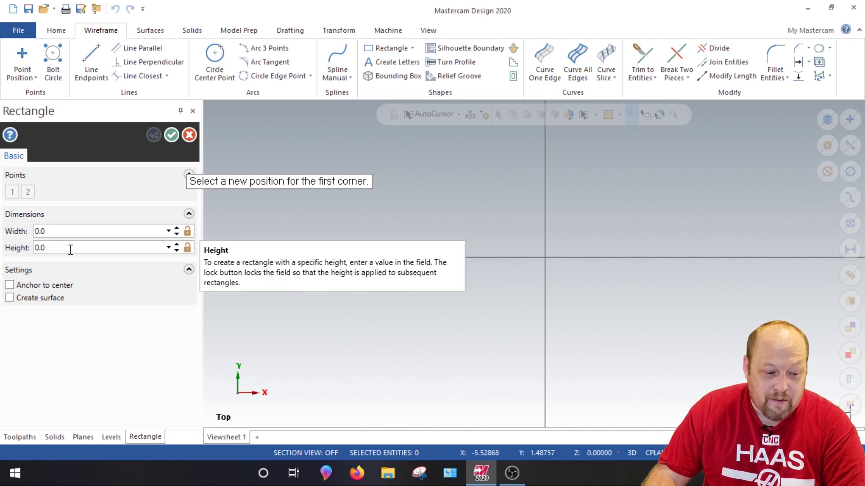
pyautogui.click(61, 231)
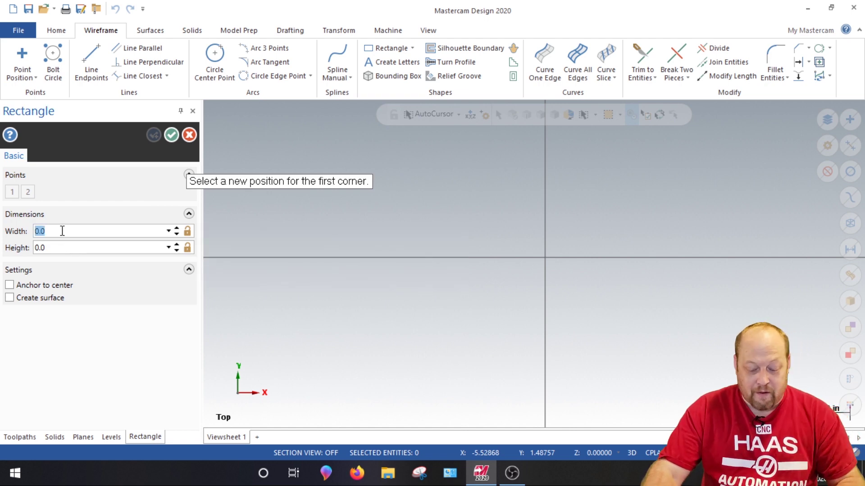
pyautogui.write('2')
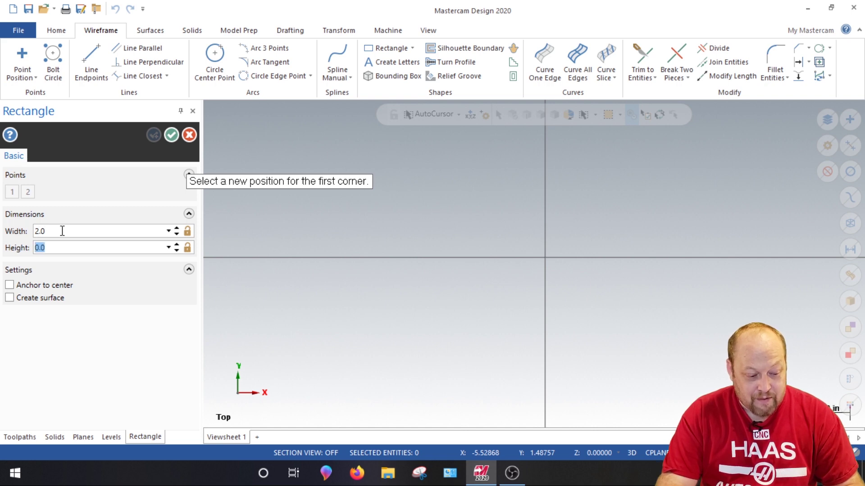
pyautogui.press('Tab')
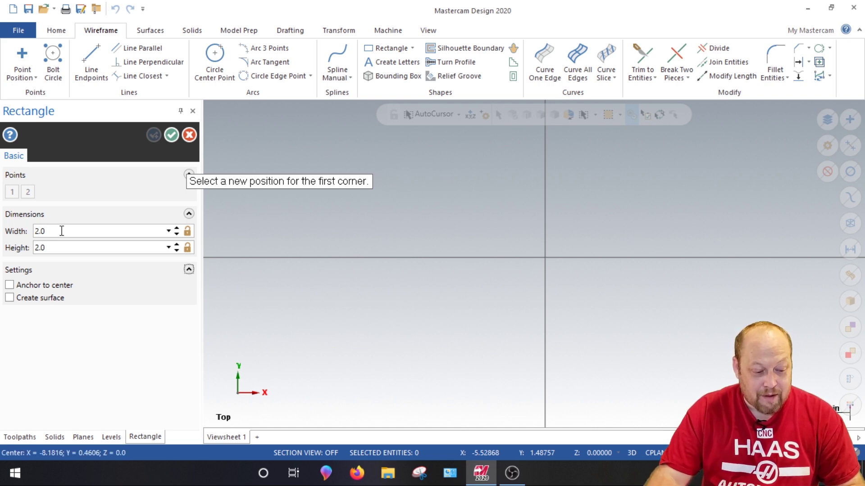
pyautogui.click(13, 287)
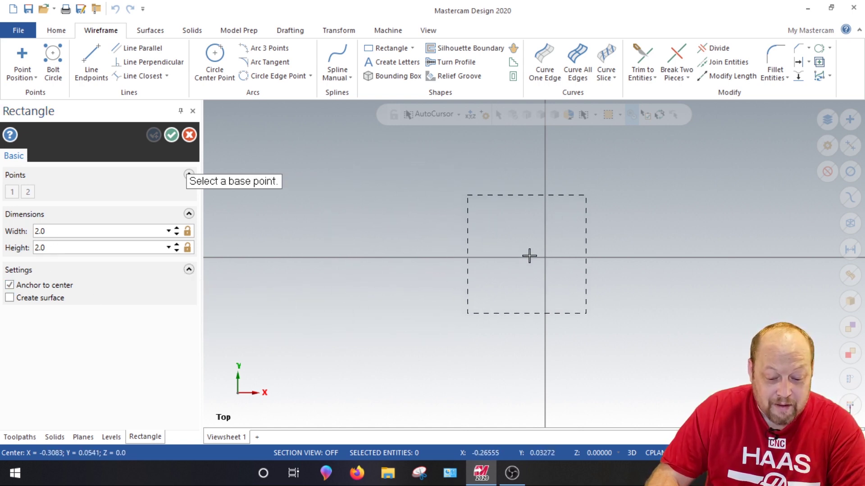
pyautogui.click(544, 259)
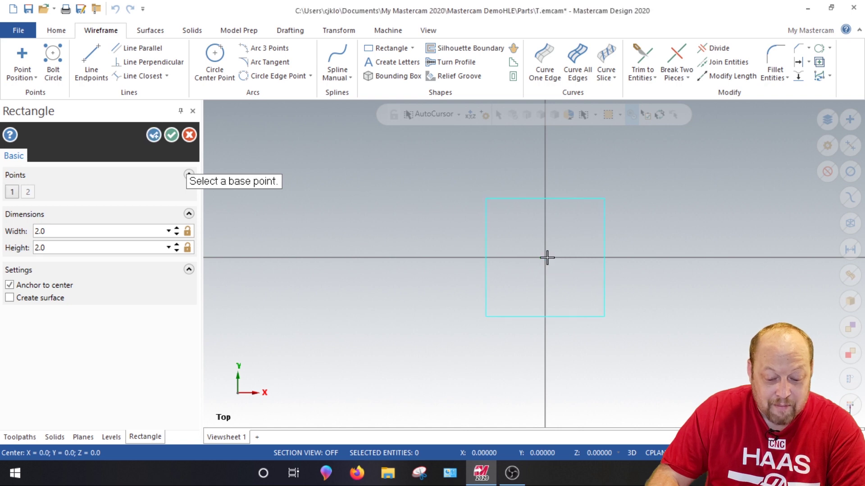
pyautogui.click(155, 133)
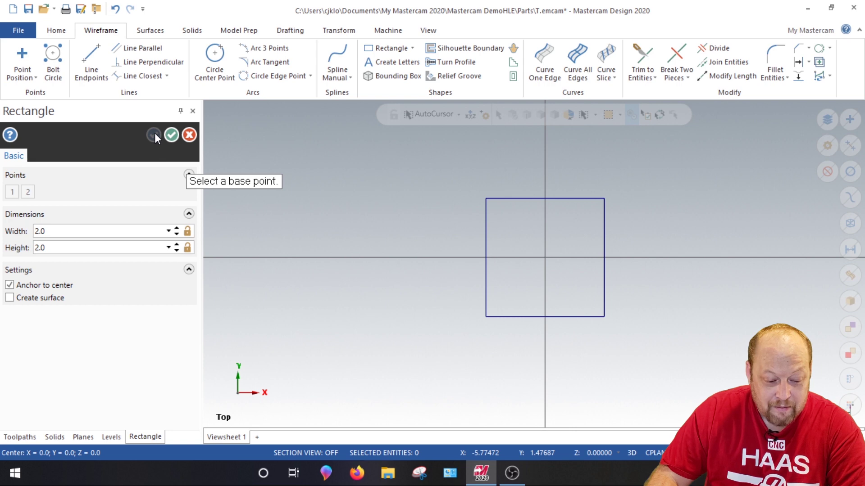
# Draw a 1 by 1 rectangle centred on the origin and close the Rectangle panel.
pyautogui.doubleClick(53, 233)
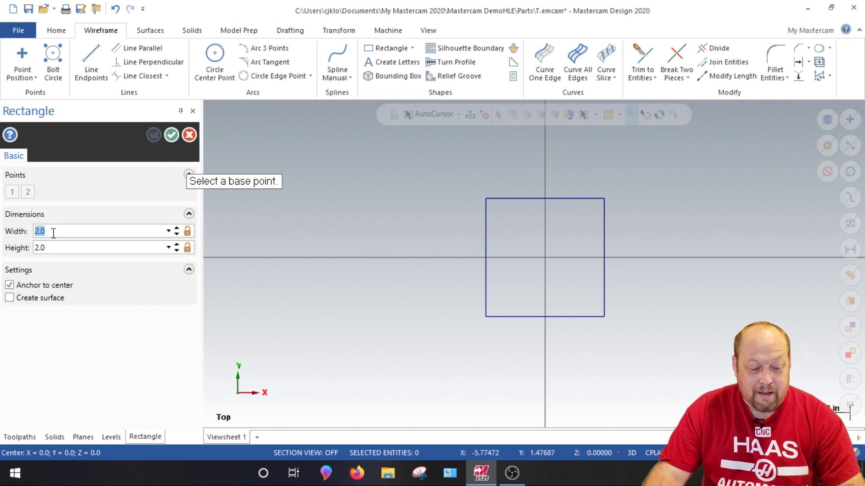
pyautogui.write('1')
pyautogui.press('Tab')
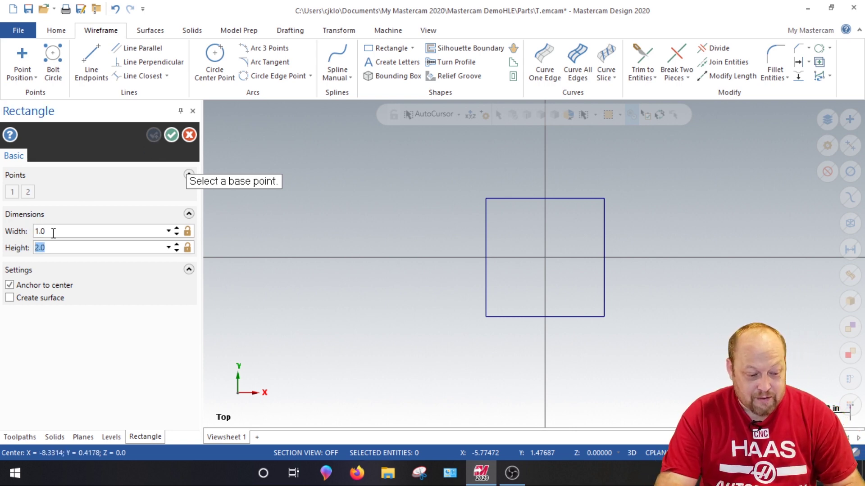
pyautogui.write('1')
pyautogui.press('Tab')
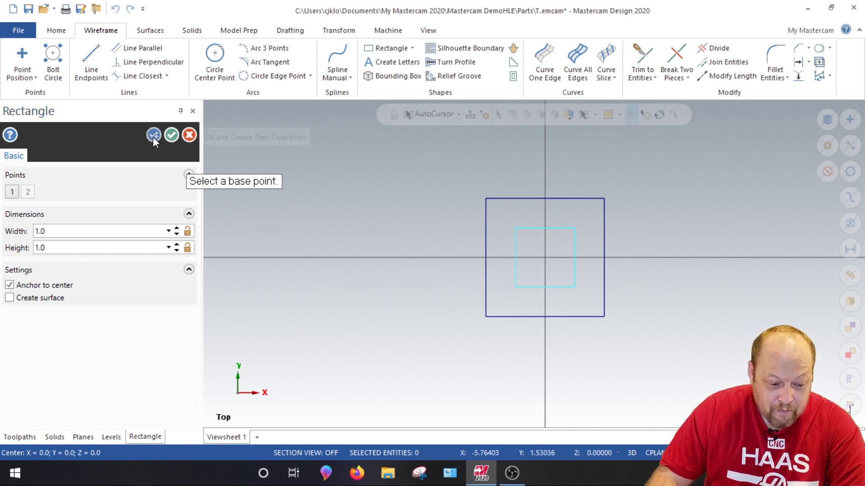
pyautogui.click(170, 138)
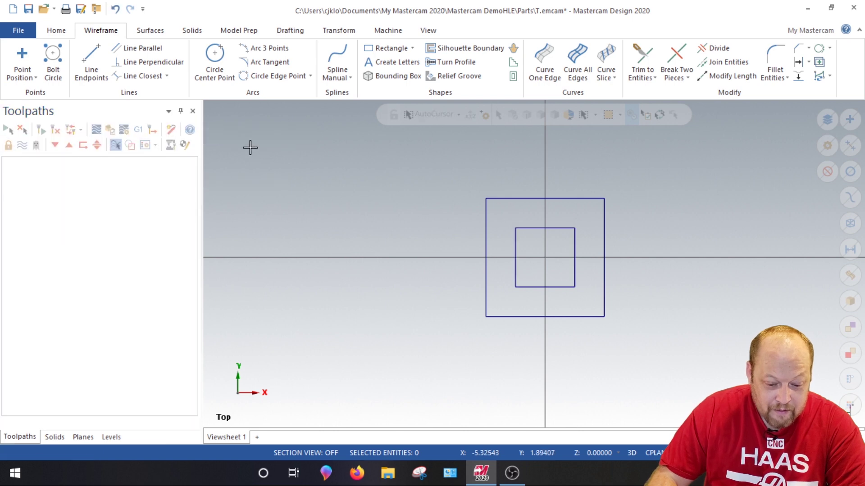
pyautogui.scroll(2, 615, 260)
pyautogui.scroll(2, 558, 234)
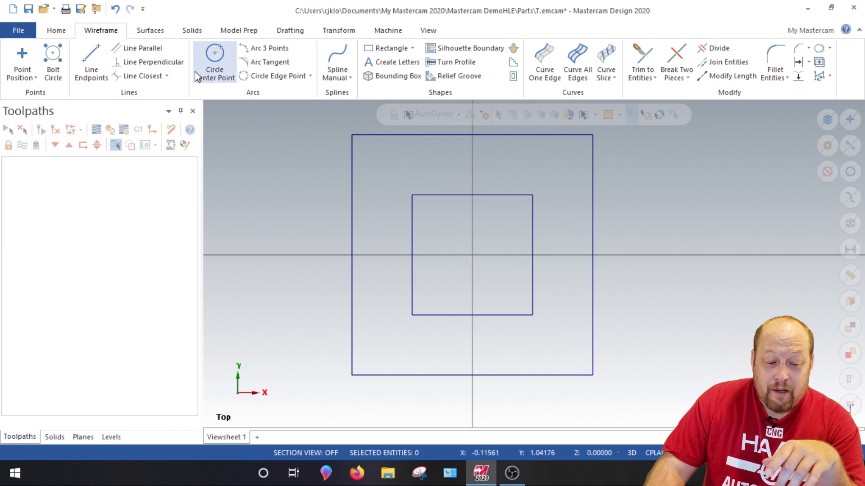
pyautogui.click(213, 61)
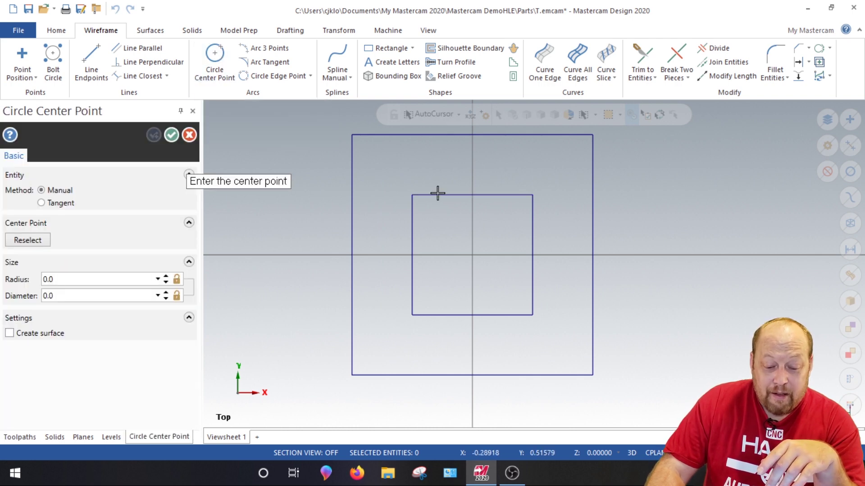
pyautogui.click(91, 298)
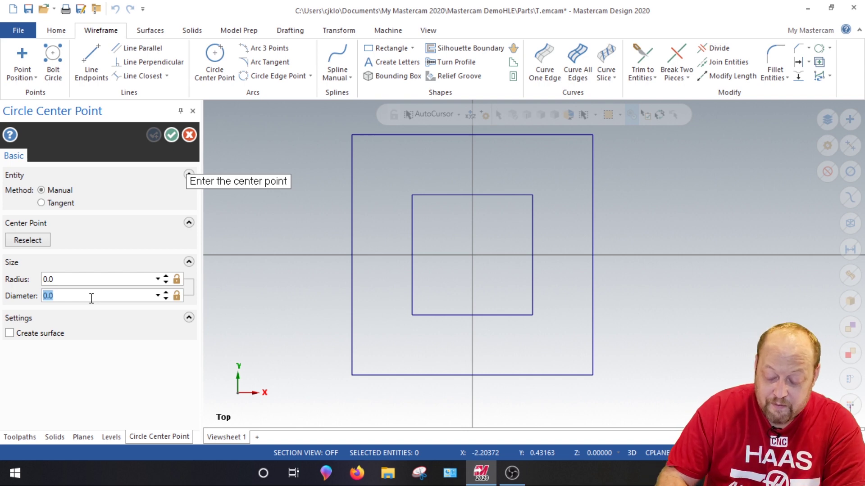
pyautogui.write('.125')
pyautogui.write('0.125')
pyautogui.press('Return')
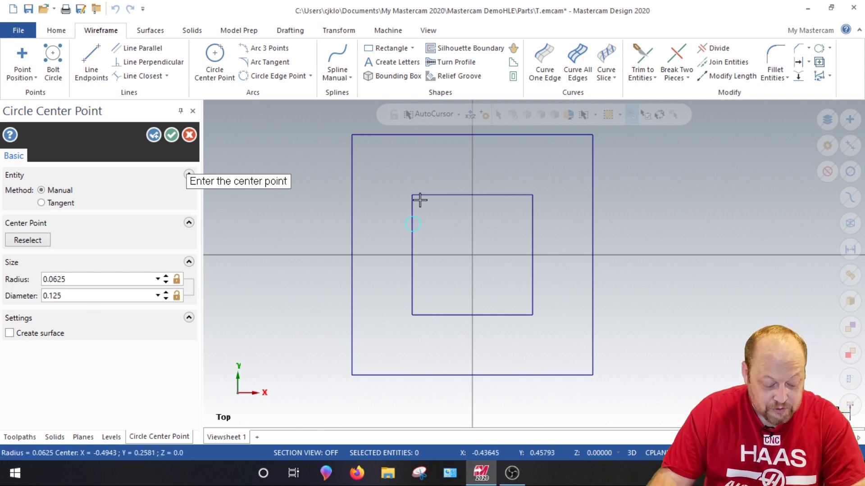
pyautogui.press('Escape')
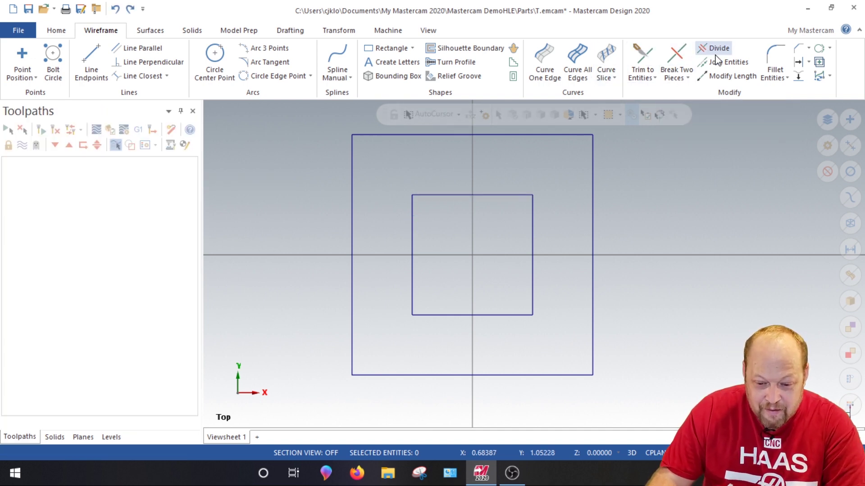
# Fillet the inner square's top-left corner with a 0.1875 radius.
pyautogui.click(777, 57)
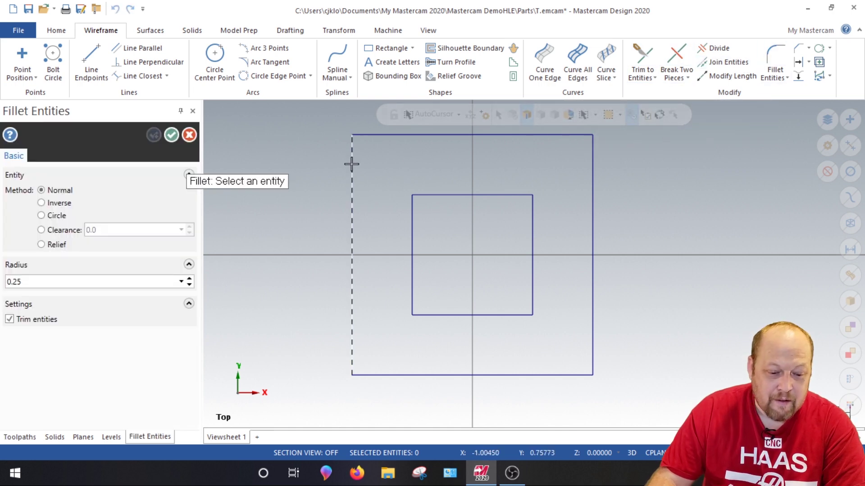
pyautogui.click(409, 215)
pyautogui.click(438, 200)
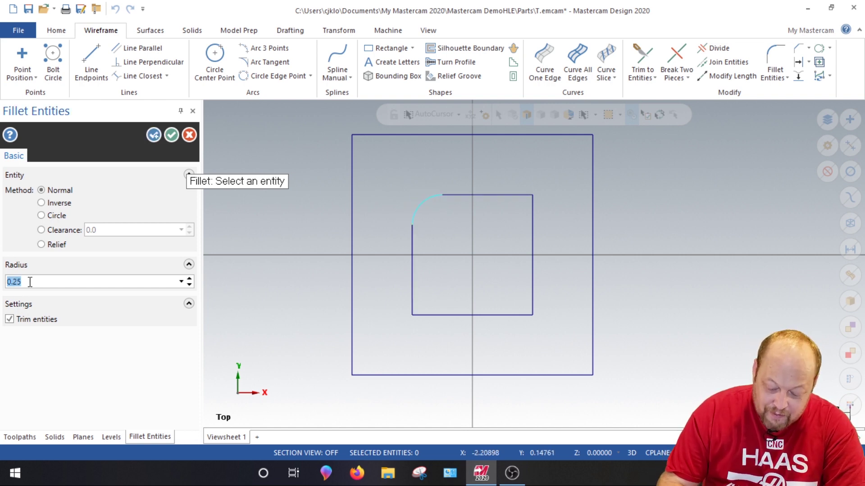
pyautogui.write('.1875')
pyautogui.press('Return')
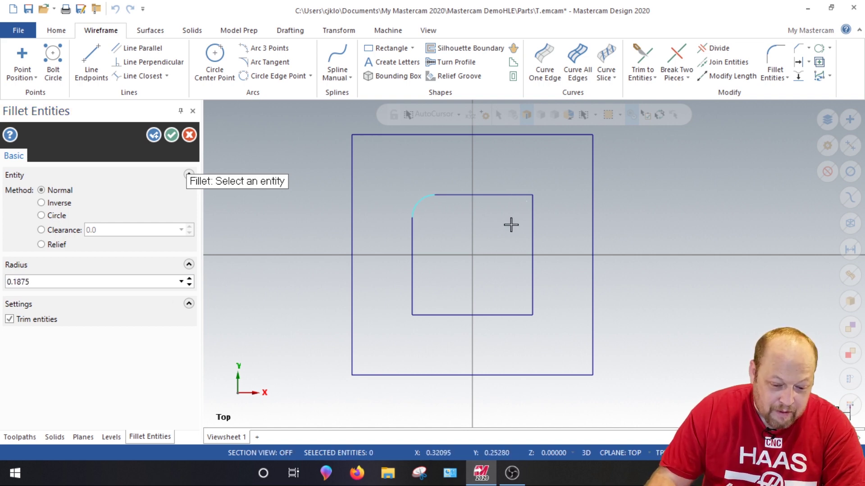
# Fillet the top-right, bottom-right and bottom-left corners with the same 0.1875 radius.
pyautogui.click(506, 196)
pyautogui.click(531, 227)
pyautogui.click(534, 277)
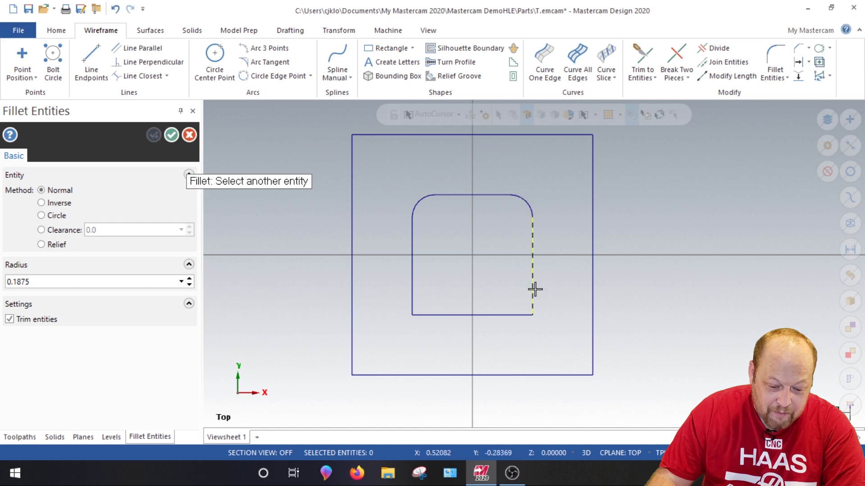
pyautogui.click(506, 316)
pyautogui.click(435, 315)
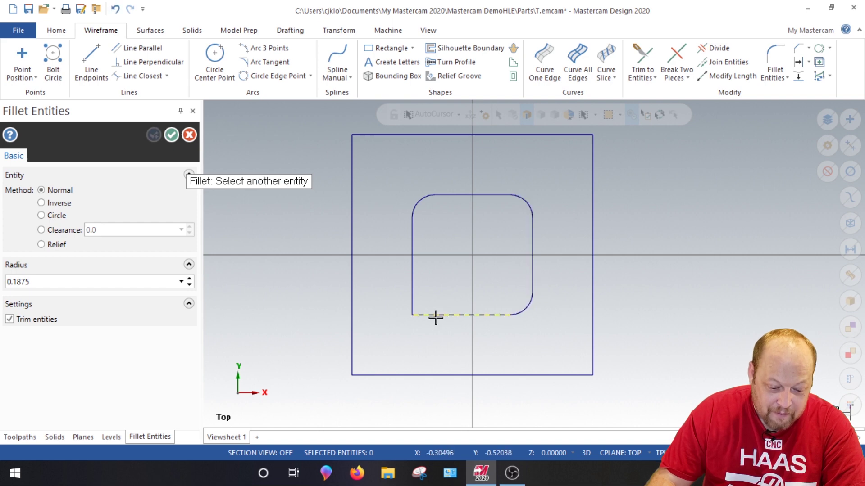
pyautogui.click(412, 286)
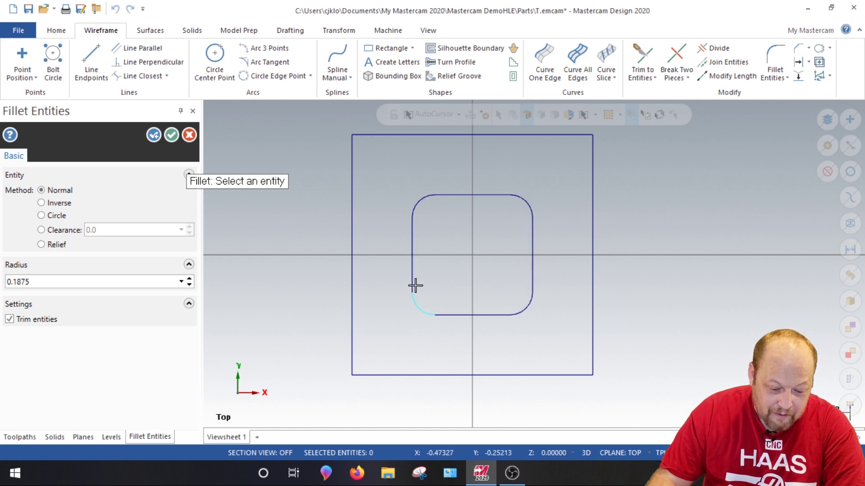
pyautogui.click(171, 137)
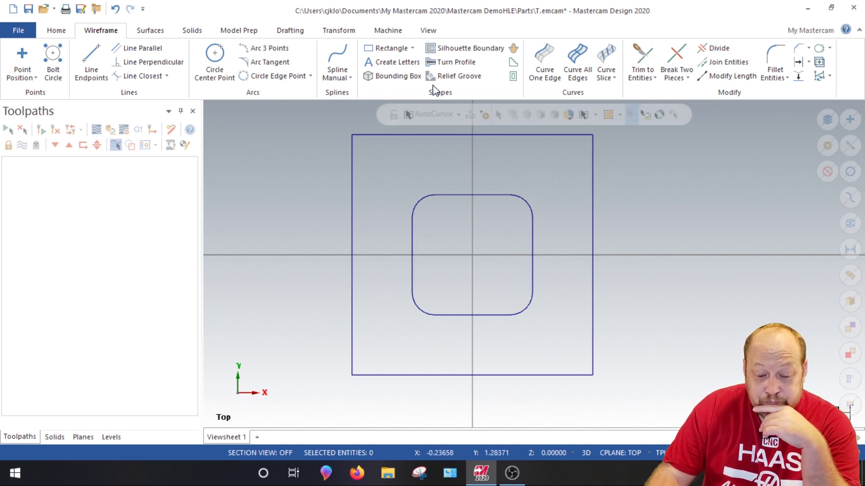
# Add the Default mill machine definition, creating Machine Group-1 with Toolpath Group-1.
pyautogui.click(388, 31)
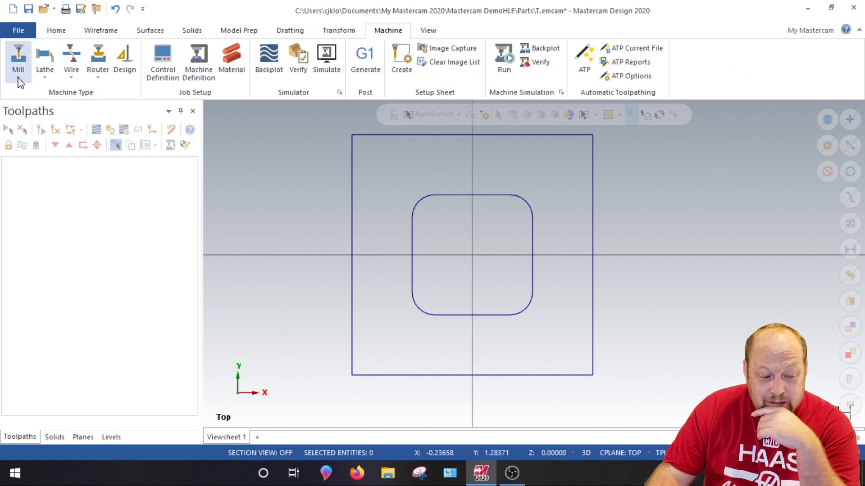
pyautogui.click(18, 79)
pyautogui.click(37, 92)
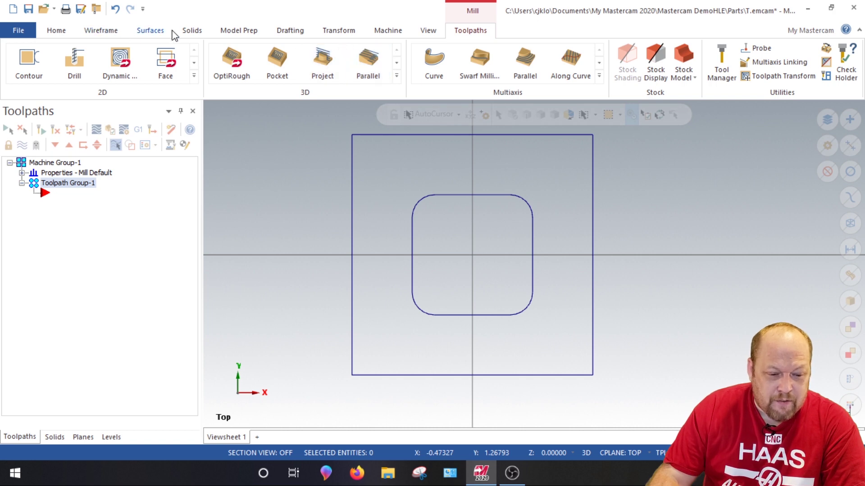
pyautogui.click(290, 30)
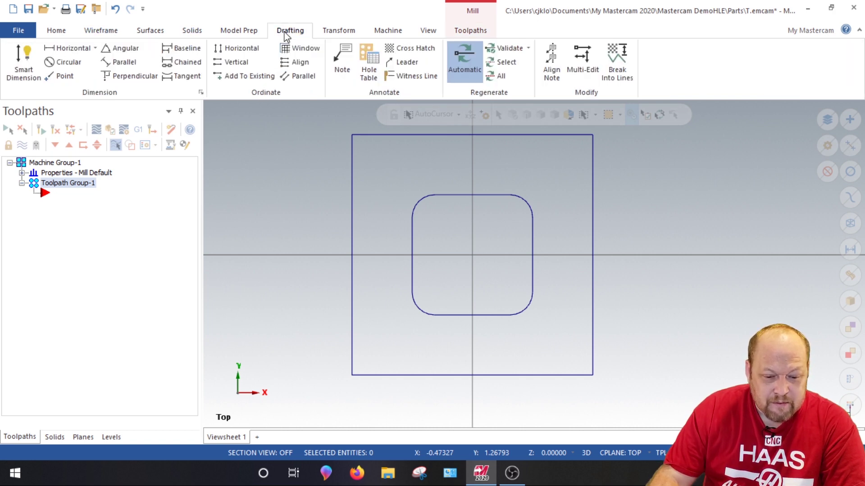
pyautogui.click(58, 31)
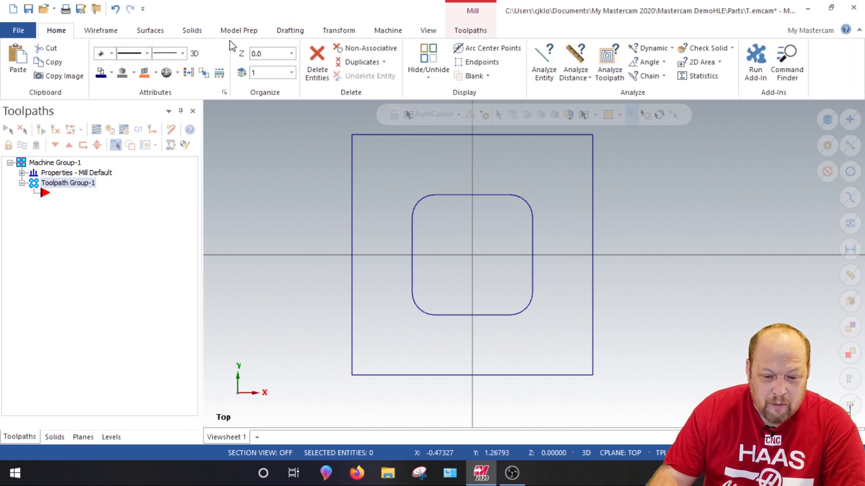
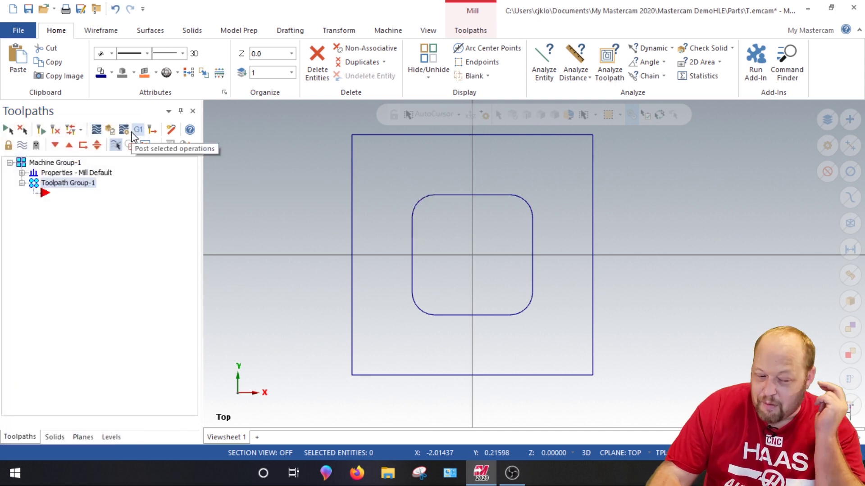
# Set the insert point under Toolpath Group-1 and show the Toolpaths ribbon commands.
pyautogui.click(61, 193)
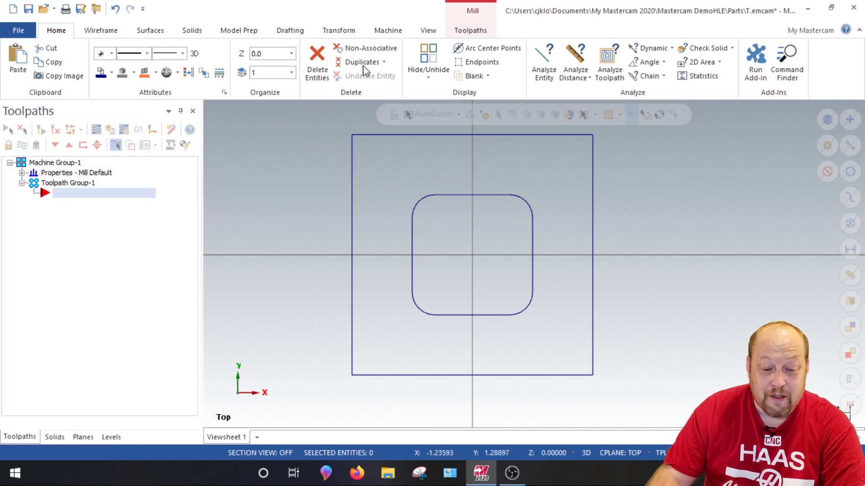
pyautogui.click(470, 32)
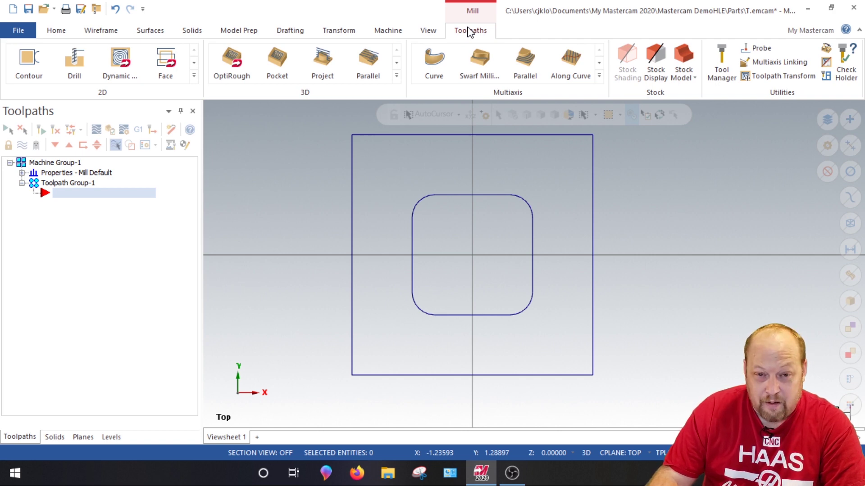
# Start a 2D Dynamic Mill toolpath and chain the inner rounded pocket in Cplane mode.
pyautogui.click(117, 61)
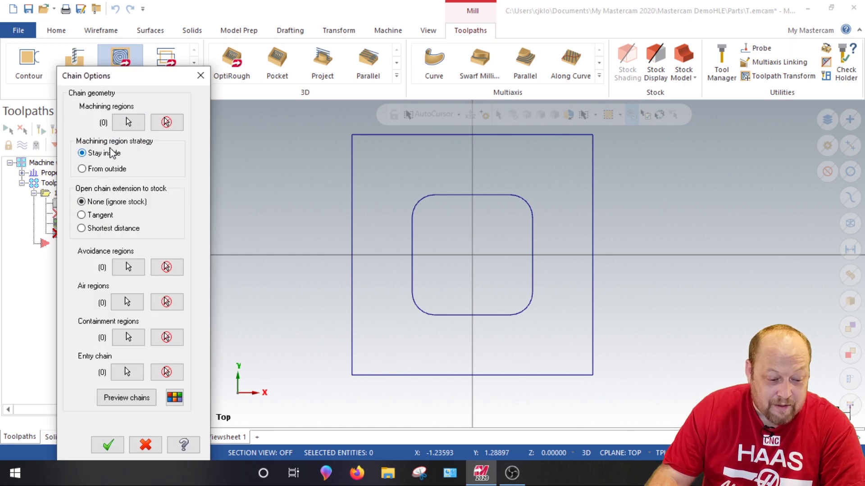
pyautogui.click(129, 122)
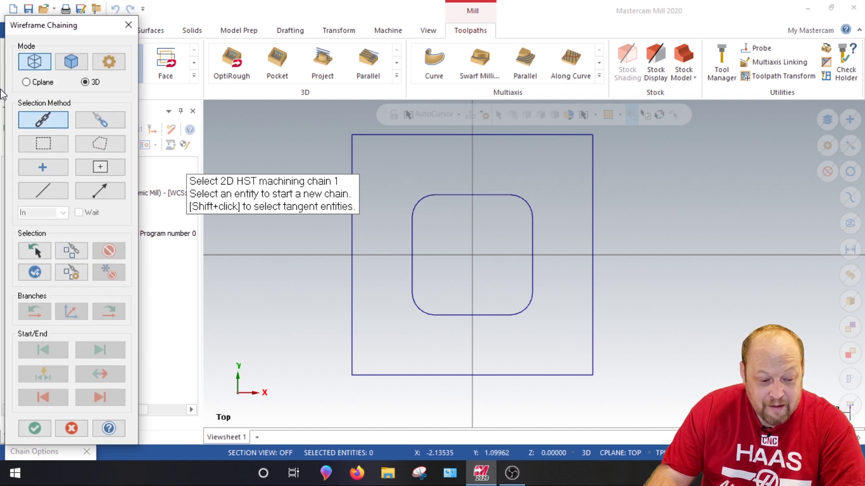
pyautogui.click(31, 81)
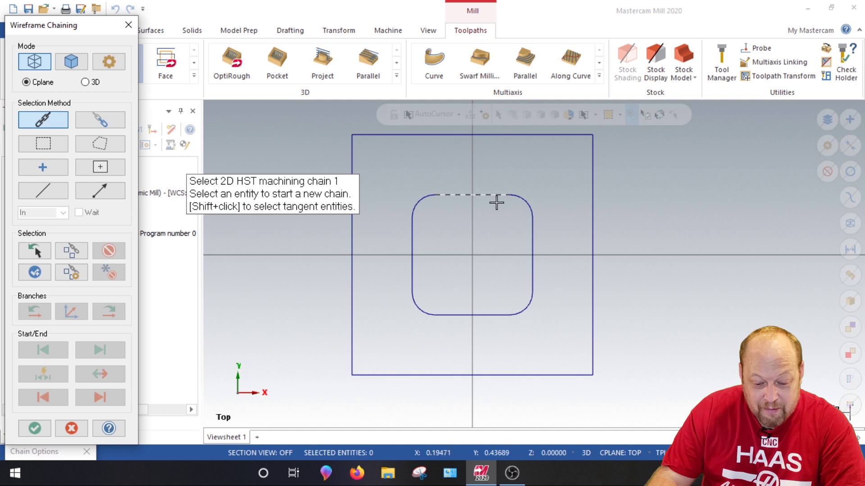
pyautogui.click(497, 197)
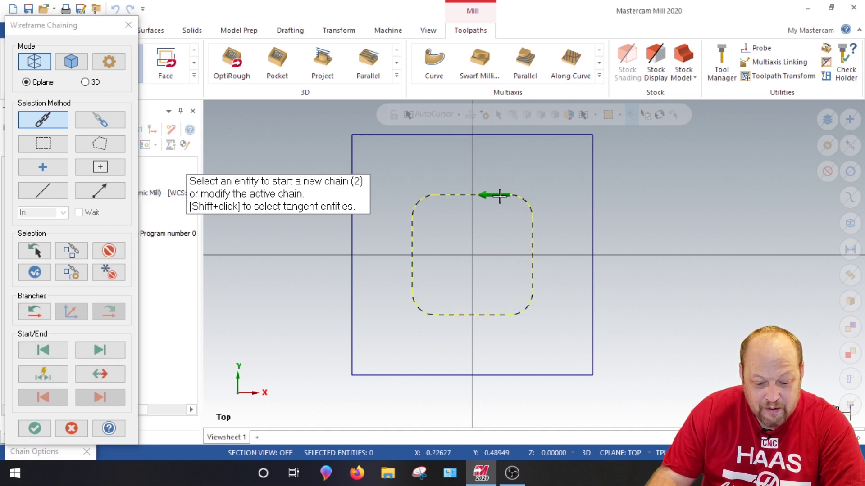
pyautogui.click(35, 429)
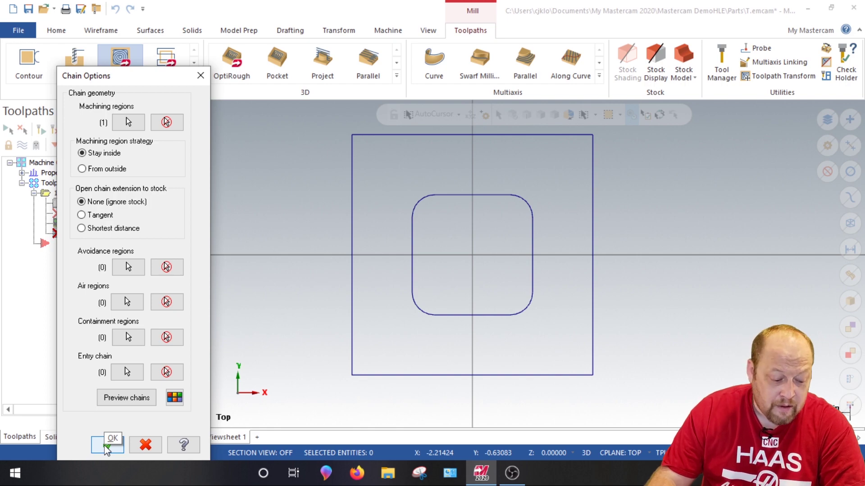
# Load library tool 285, the 1/4 flat endmill, into the toolpath and open it for editing.
pyautogui.click(107, 446)
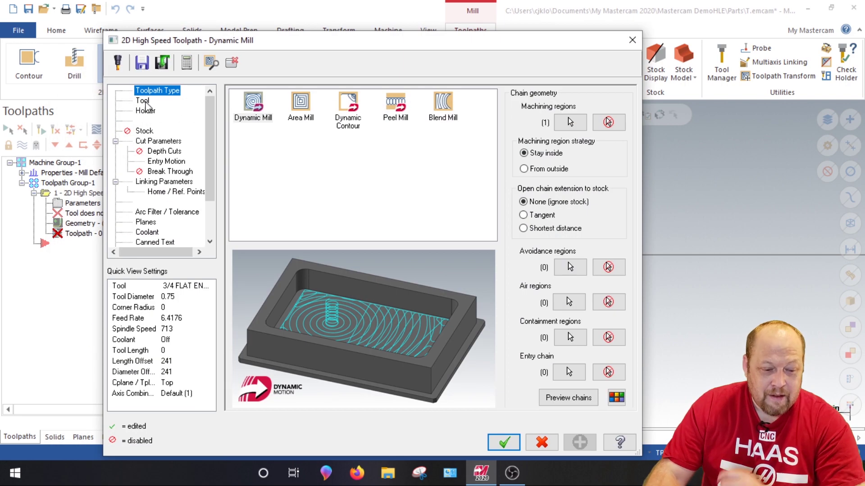
pyautogui.click(142, 100)
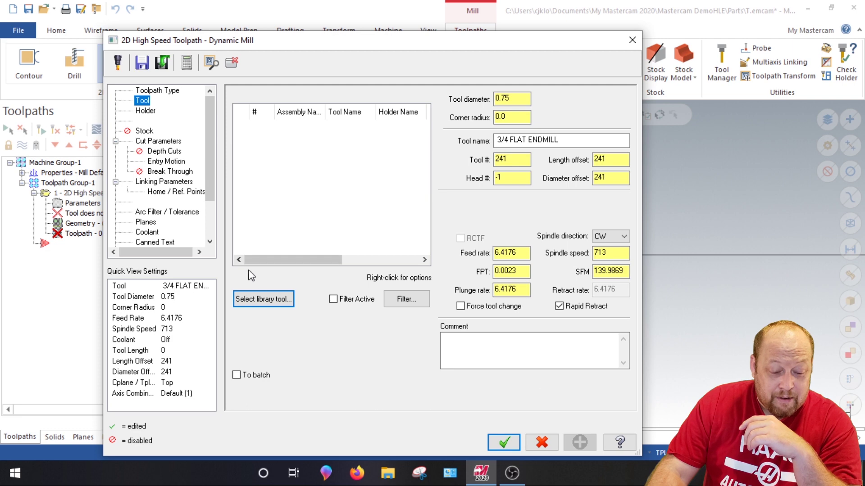
pyautogui.click(272, 307)
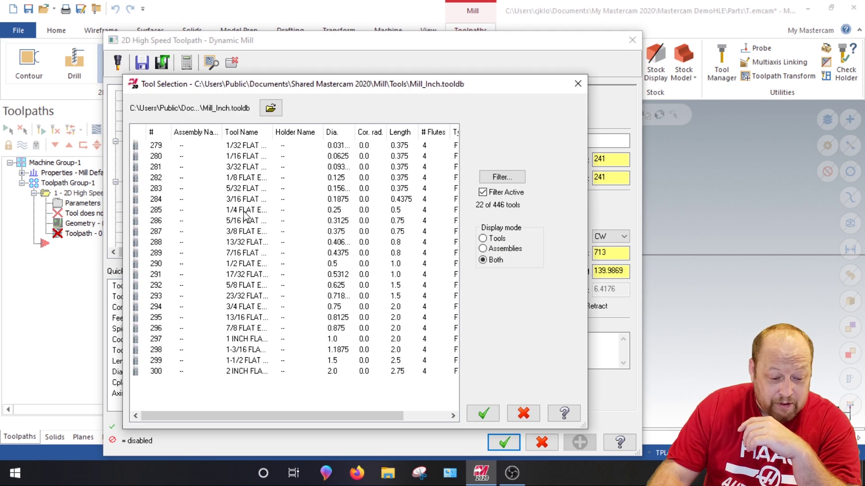
pyautogui.click(246, 211)
pyautogui.click(500, 177)
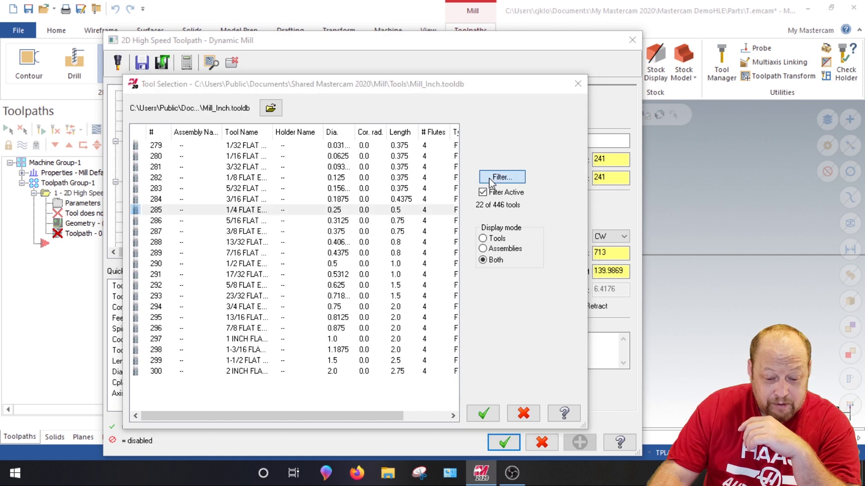
pyautogui.click(444, 131)
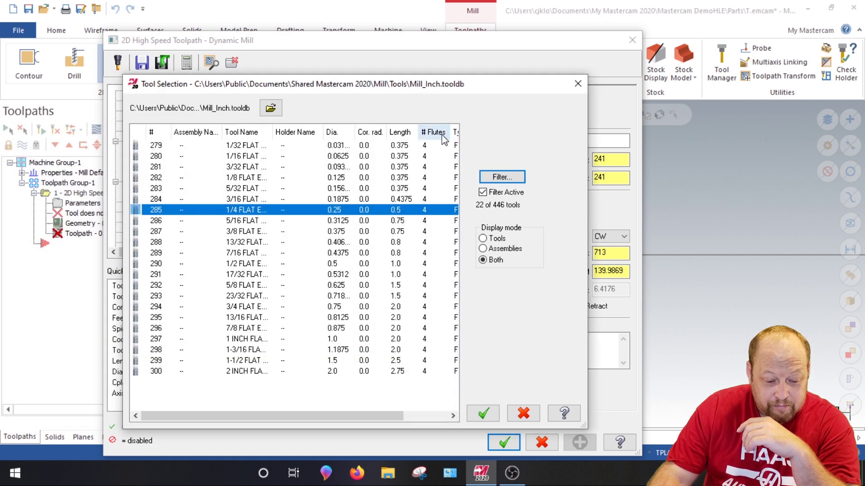
pyautogui.doubleClick(244, 212)
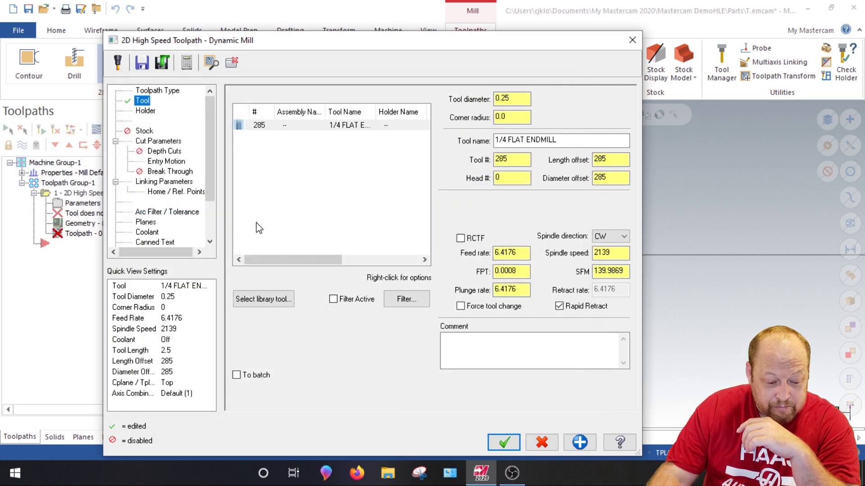
pyautogui.doubleClick(274, 126)
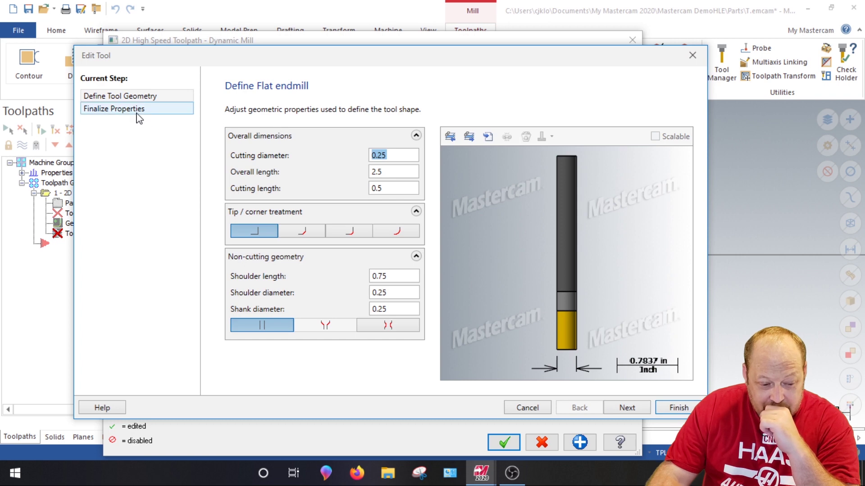
# Set the new endmill's tool number and offsets to 1.
pyautogui.click(135, 114)
pyautogui.write('1')
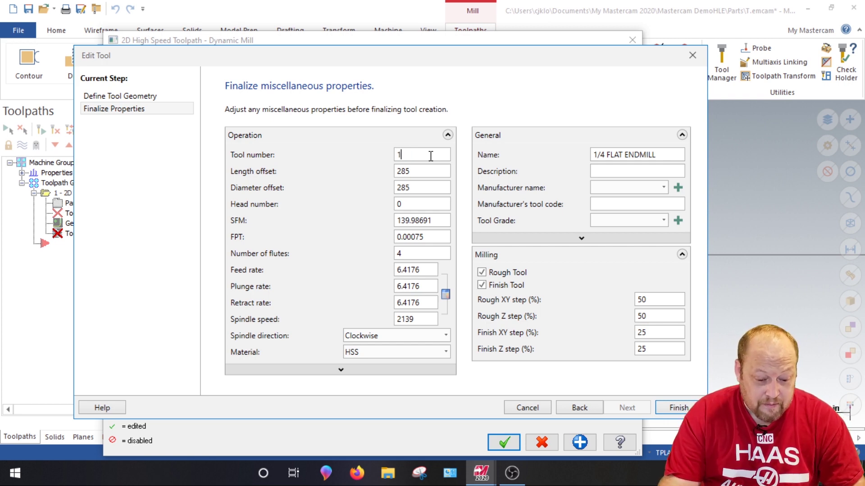
pyautogui.press('Tab')
pyautogui.press('Tab')
pyautogui.press('Tab')
pyautogui.press('Tab')
pyautogui.press('Tab')
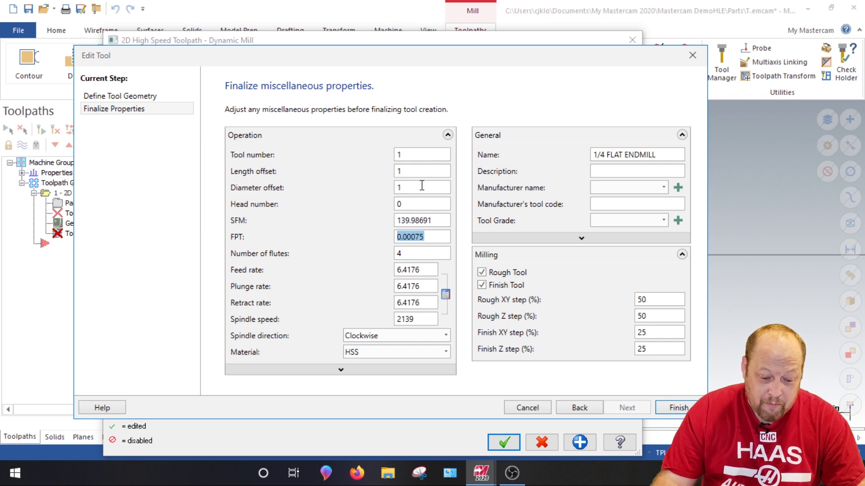
# Set surface speed 325, feed rate 50 and spindle speed 8000, then finish the tool.
pyautogui.click(423, 235)
pyautogui.doubleClick(422, 221)
pyautogui.write('325')
pyautogui.press('Tab')
pyautogui.press('Tab')
pyautogui.press('Tab')
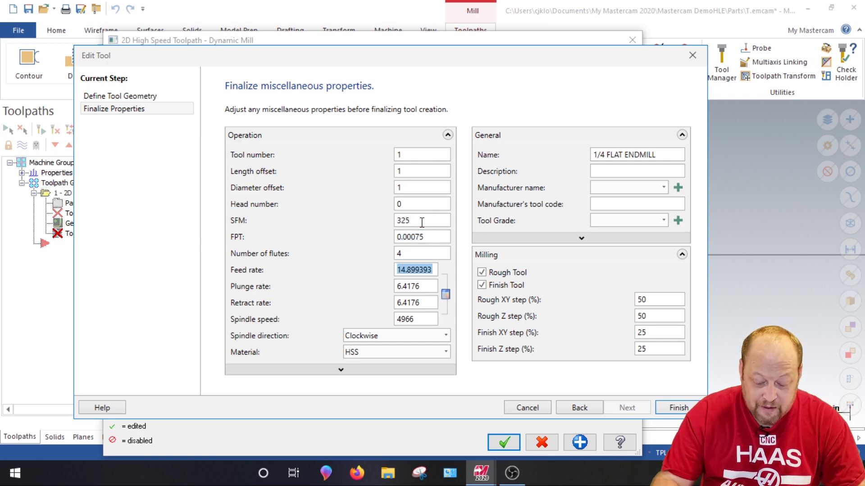
pyautogui.write('50')
pyautogui.press('Tab')
pyautogui.write('50')
pyautogui.press('Tab')
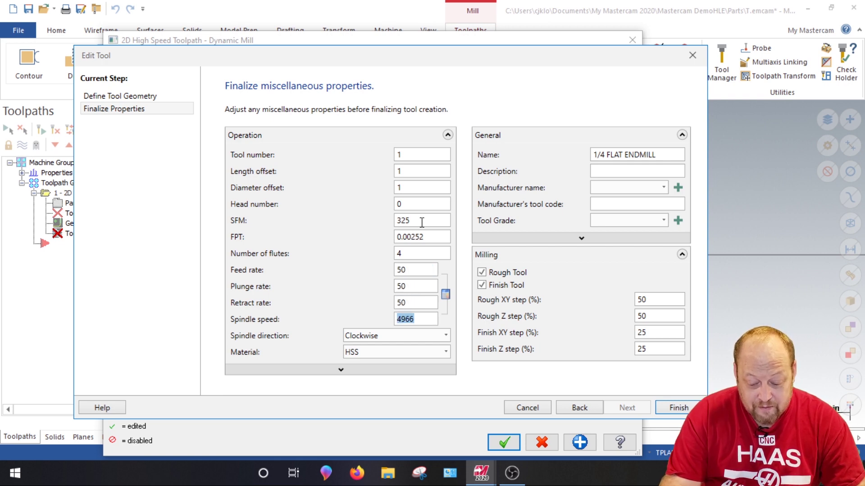
pyautogui.press('BackSpace')
pyautogui.write('5000')
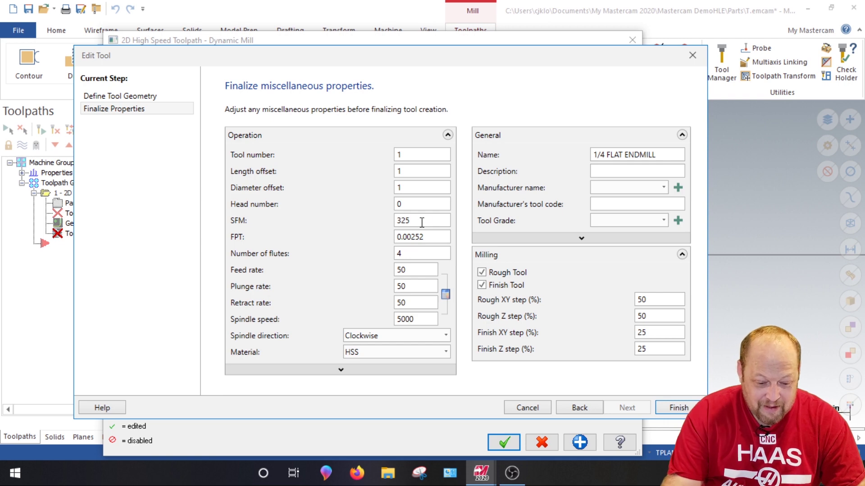
pyautogui.click(421, 221)
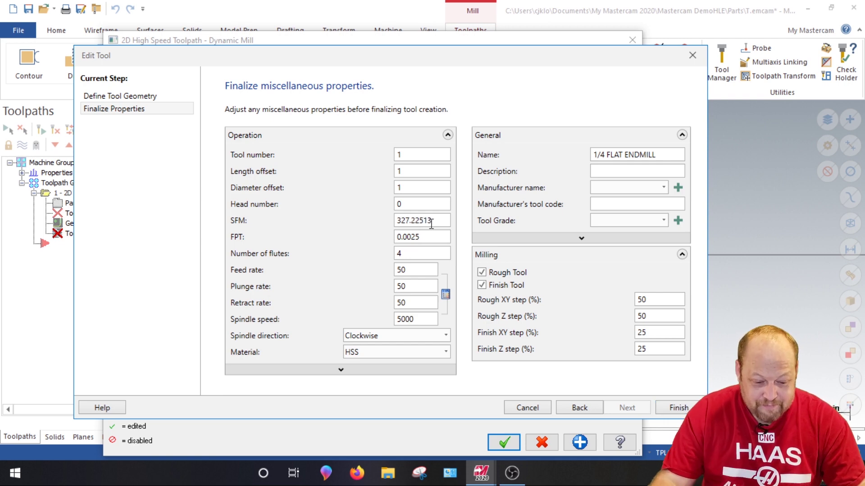
pyautogui.doubleClick(416, 320)
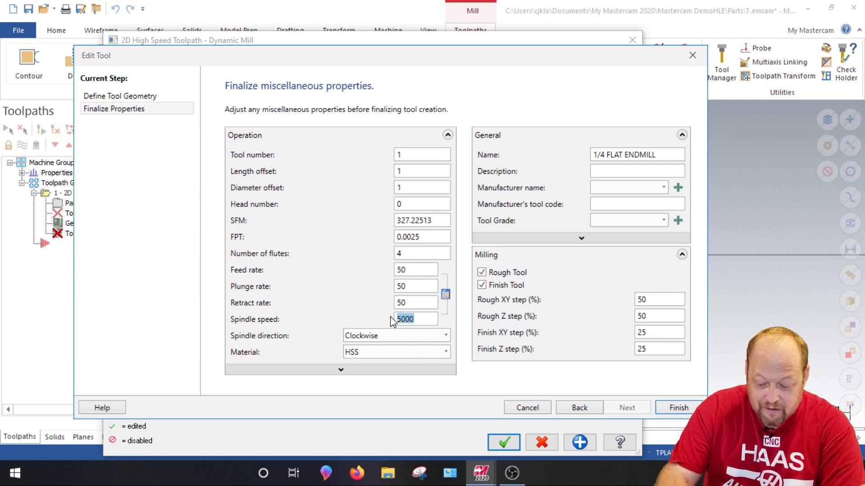
pyautogui.write('80')
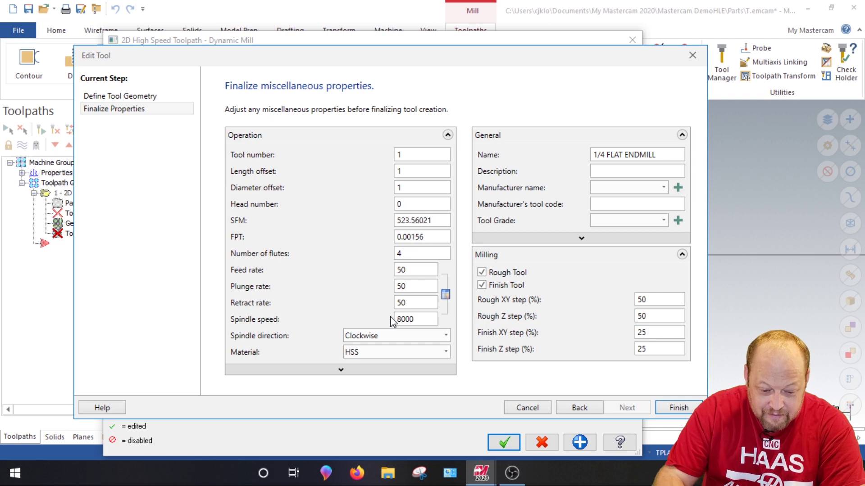
pyautogui.click(678, 408)
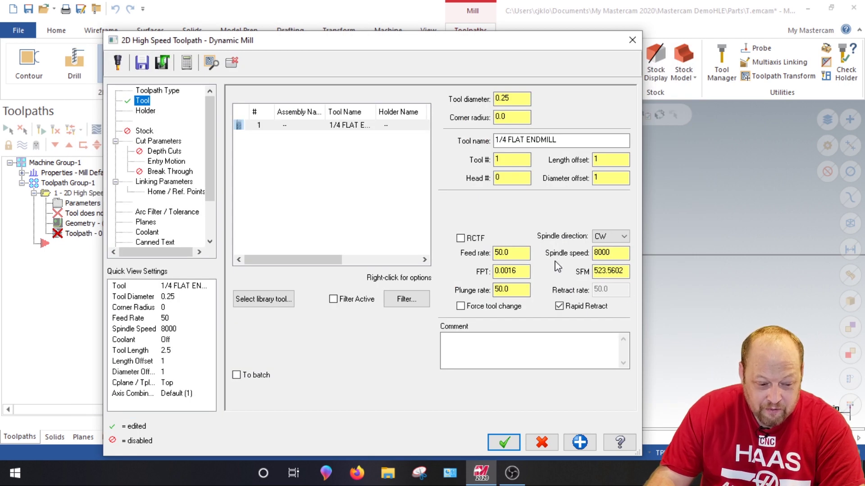
# Enter 'rough pocket' as the tool comment and review the endmill's cutting length.
pyautogui.click(479, 344)
pyautogui.write('rough pocket')
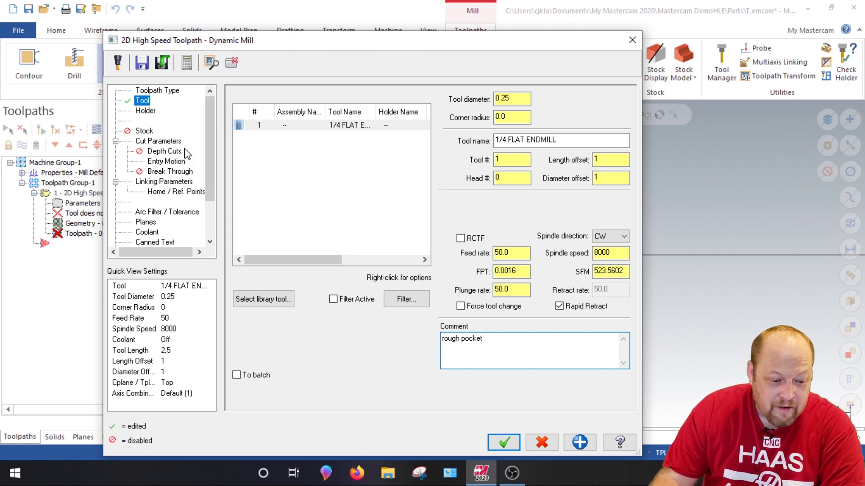
pyautogui.click(146, 112)
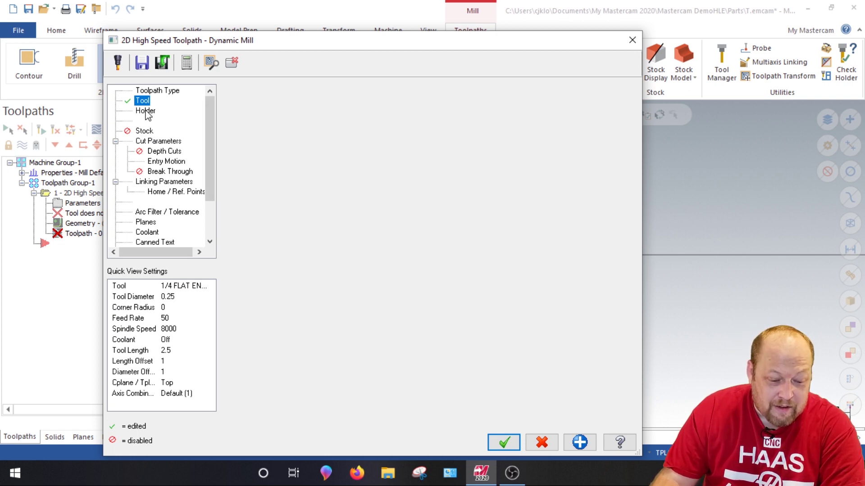
pyautogui.click(150, 92)
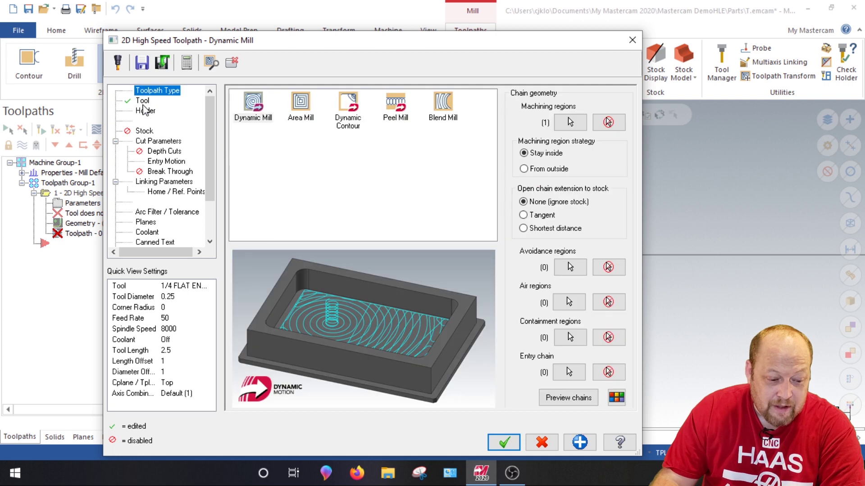
pyautogui.doubleClick(291, 127)
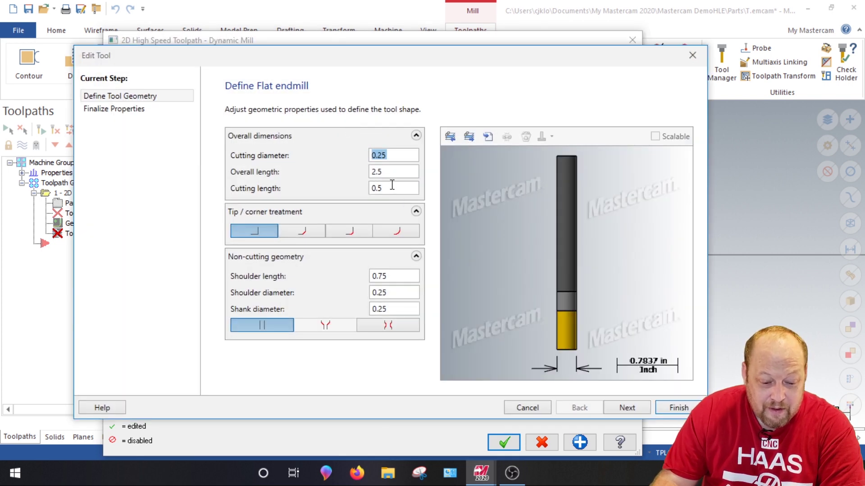
pyautogui.click(392, 188)
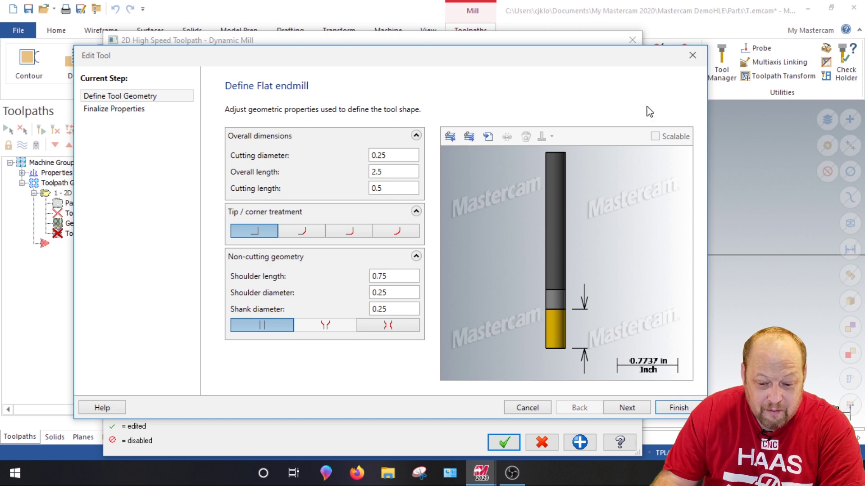
pyautogui.click(692, 55)
# Choose the B2E4-0250 holder from the holder list.
pyautogui.click(145, 112)
pyautogui.click(257, 170)
pyautogui.click(263, 191)
pyautogui.click(265, 213)
pyautogui.click(277, 246)
pyautogui.scroll(-1, 280, 241)
pyautogui.scroll(-1, 280, 241)
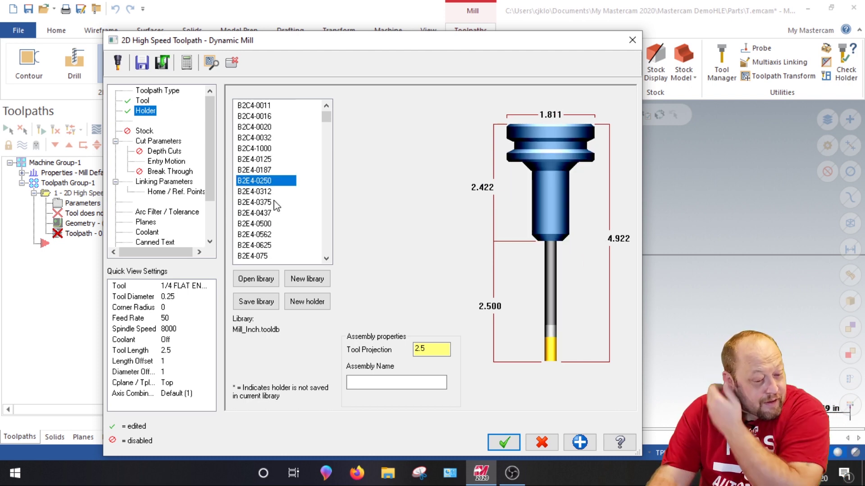
# Set the tool projection to 0.75 and move to Cut Parameters.
pyautogui.doubleClick(433, 347)
pyautogui.write('5')
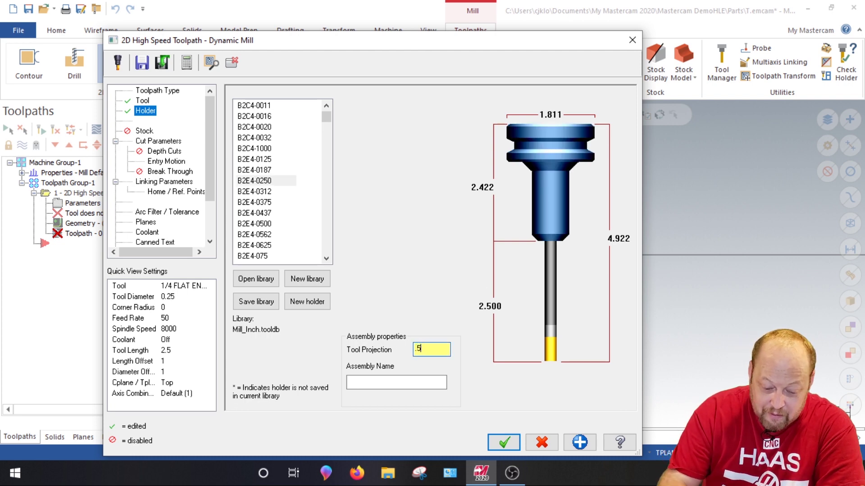
pyautogui.press('Tab')
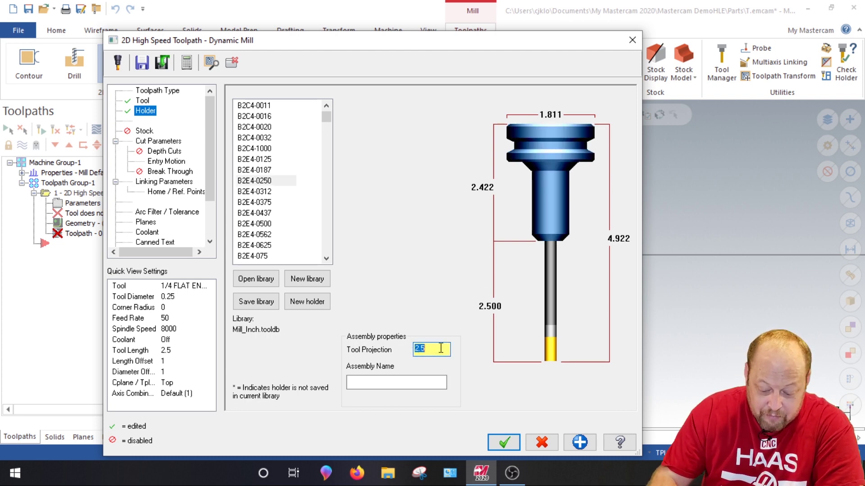
pyautogui.press('BackSpace')
pyautogui.write('.75')
pyautogui.press('Tab')
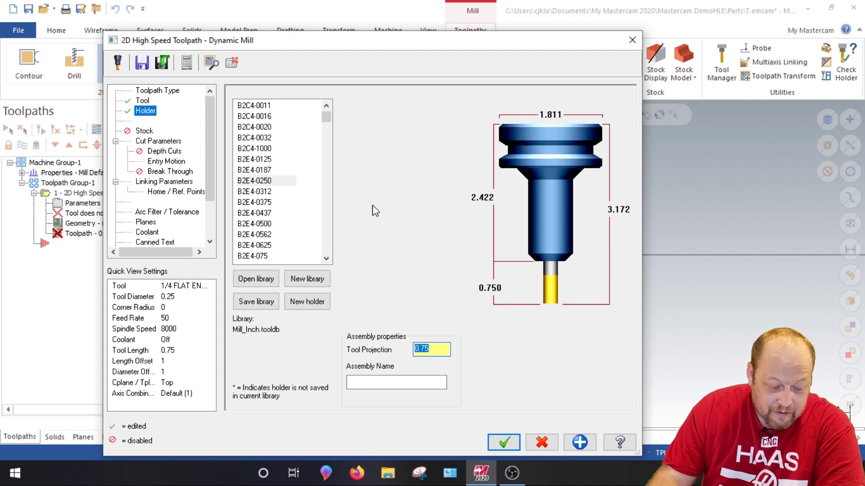
pyautogui.click(169, 142)
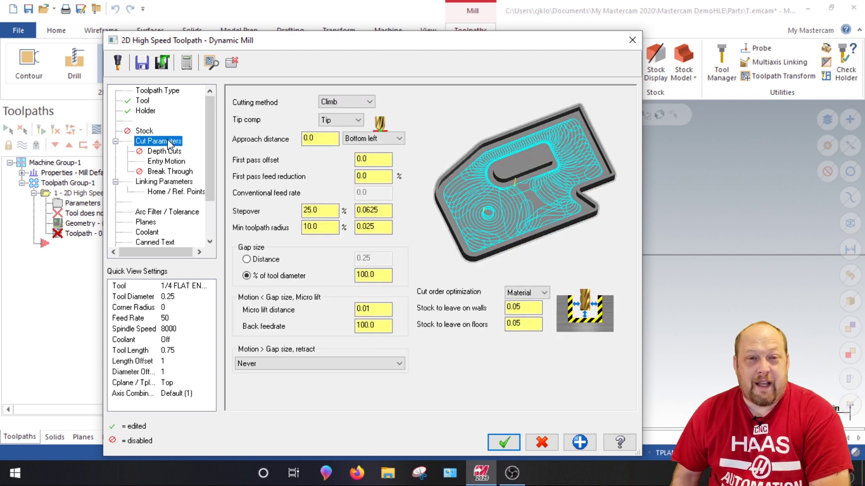
# Set approach distance 0.1 and stepover 10 percent (0.025).
pyautogui.click(311, 142)
pyautogui.write('0.1')
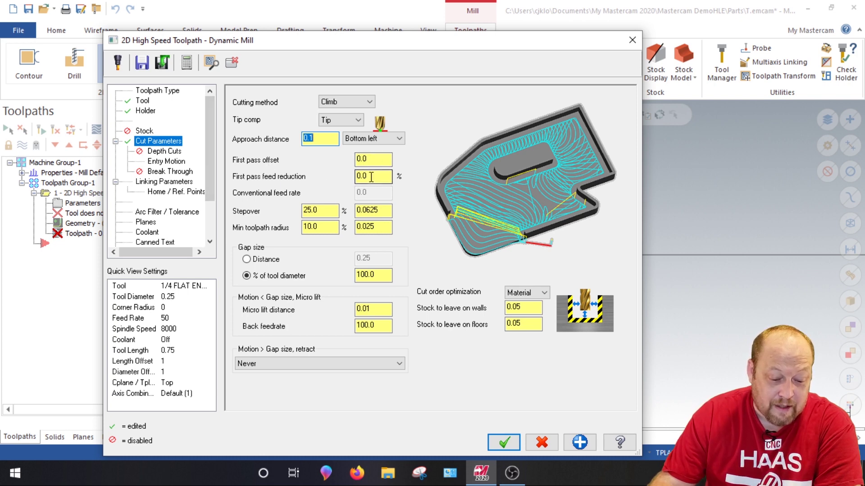
pyautogui.click(319, 213)
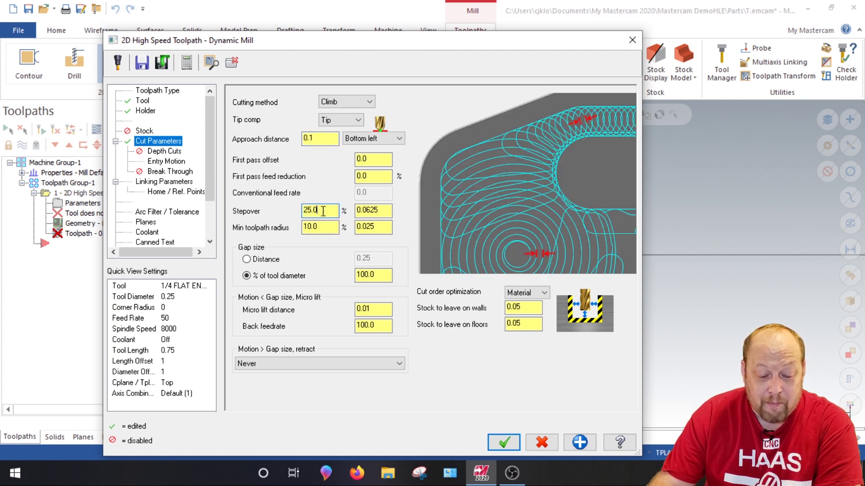
pyautogui.write('10')
pyautogui.press('Return')
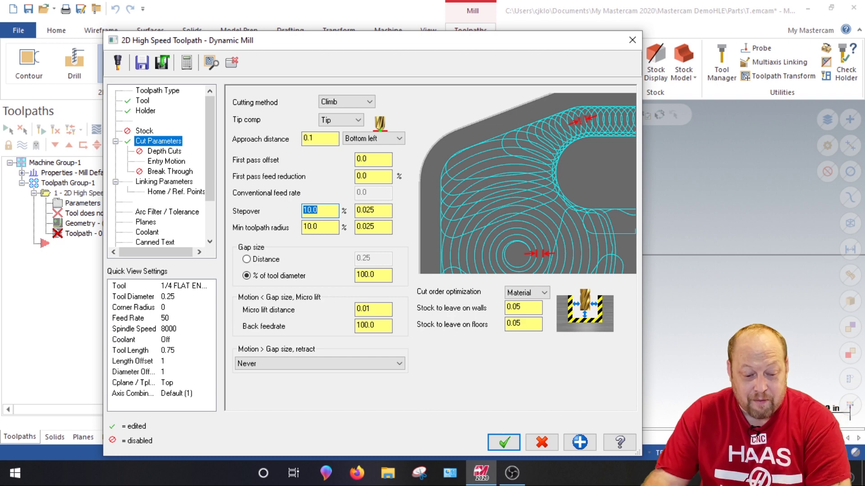
pyautogui.press('Tab')
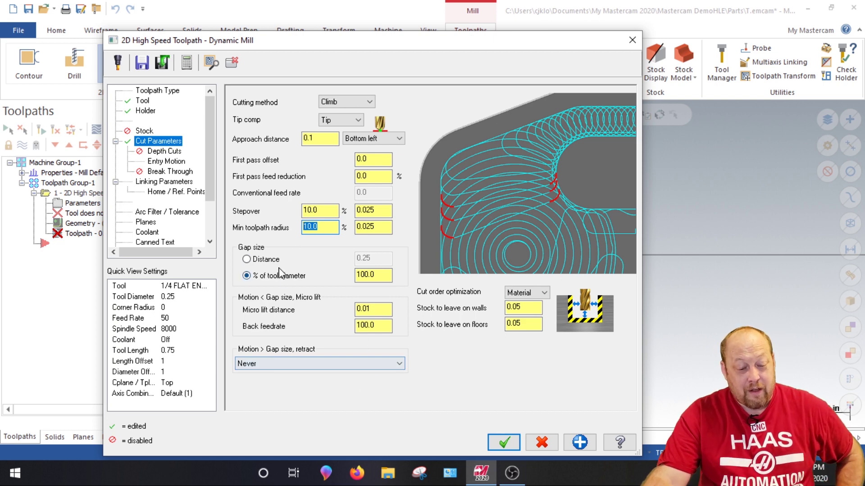
# Set the gap size to a 3.0 distance and micro lift distance to 0.
pyautogui.click(246, 260)
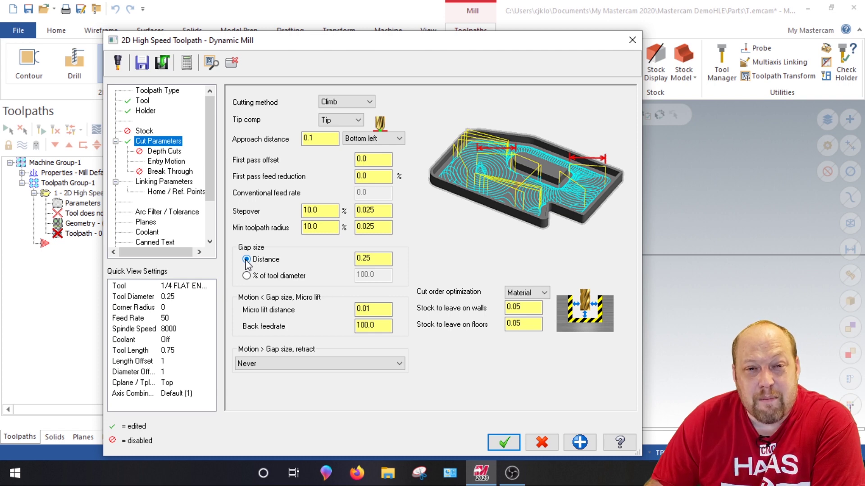
pyautogui.moveTo(380, 259); pyautogui.dragTo(360, 261)
pyautogui.press('BackSpace')
pyautogui.write('3')
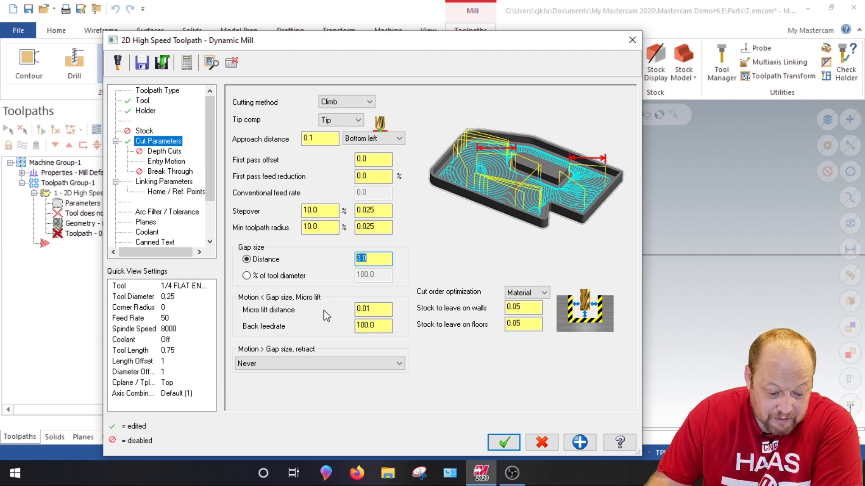
pyautogui.moveTo(389, 309); pyautogui.dragTo(358, 311)
pyautogui.press('BackSpace')
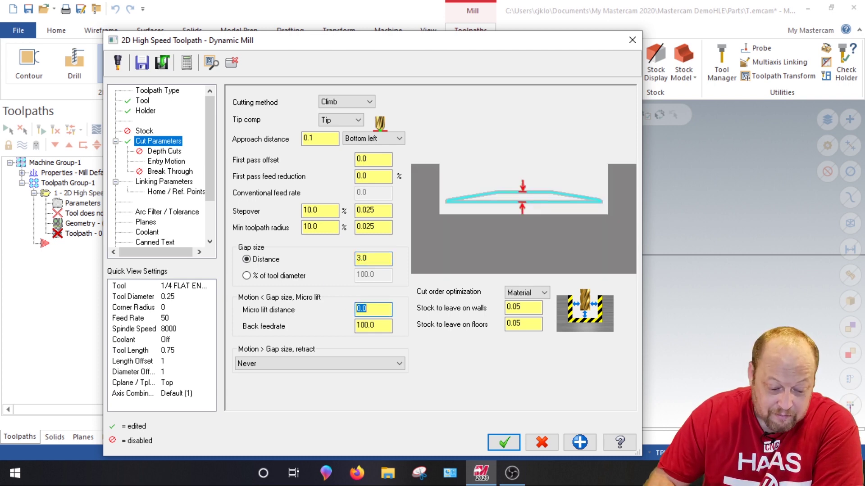
pyautogui.press('Tab')
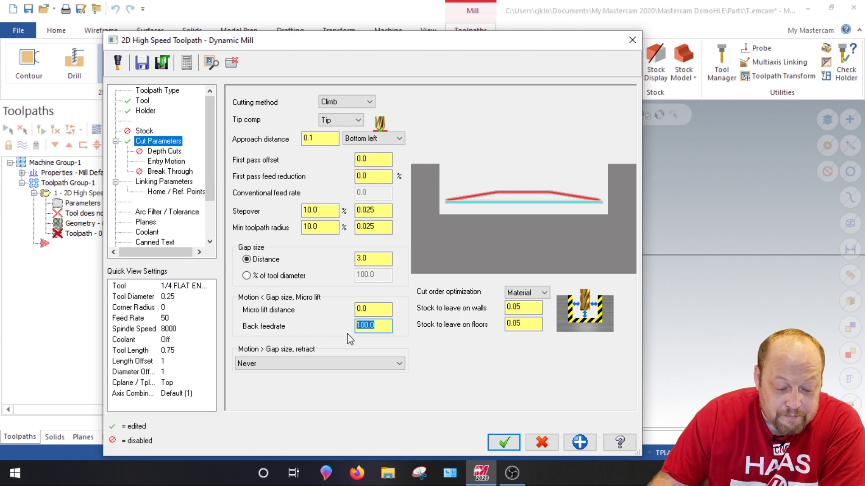
# Retract only when exceeding a distance, with a 250 back feedrate.
pyautogui.click(340, 365)
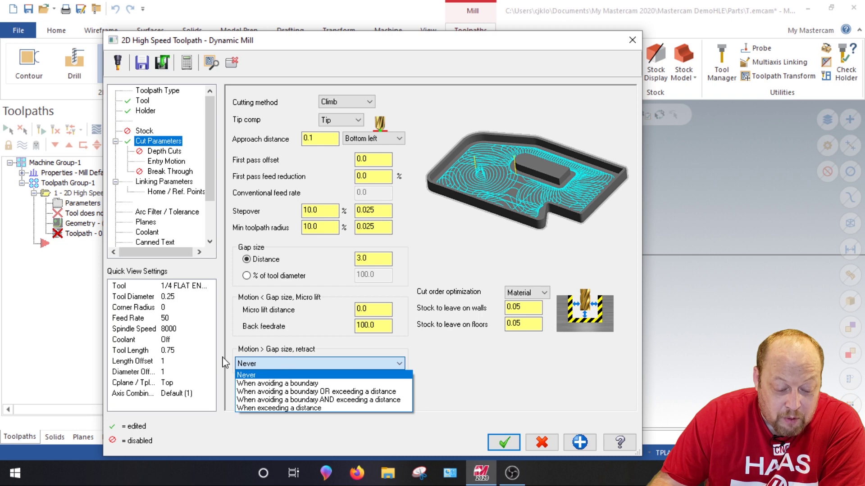
pyautogui.click(268, 408)
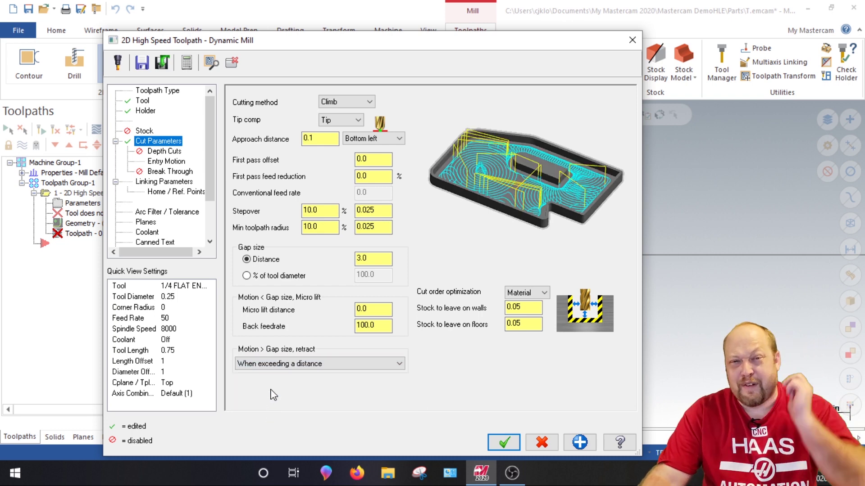
pyautogui.click(378, 325)
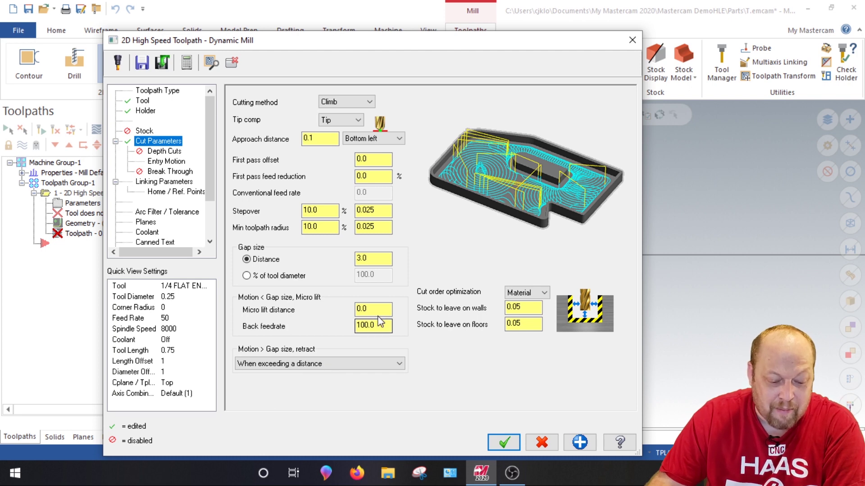
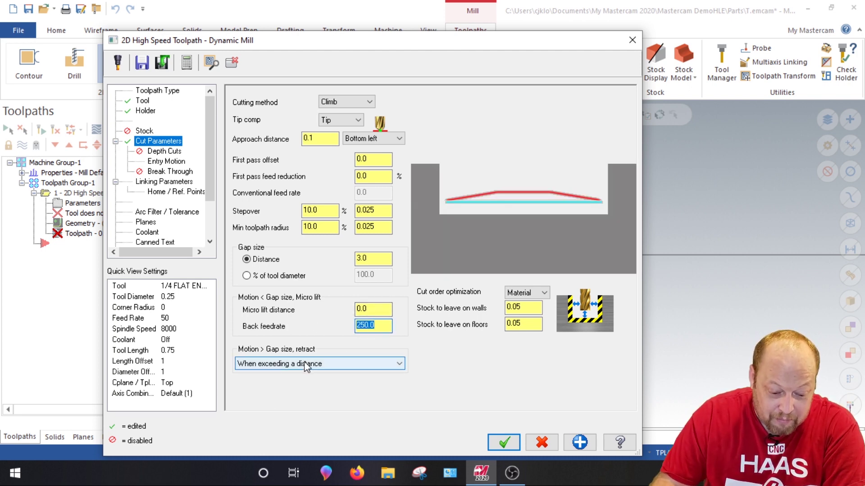
# Change the wall and floor stock to leave from 0.05 to 0.01.
pyautogui.doubleClick(516, 309)
pyautogui.write('.')
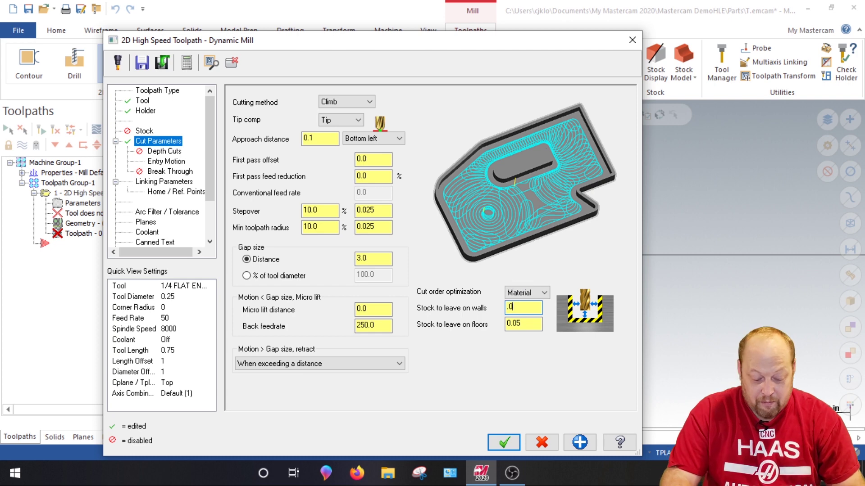
pyautogui.write('0.01')
pyautogui.press('Tab')
pyautogui.write('0.01')
pyautogui.press('Tab')
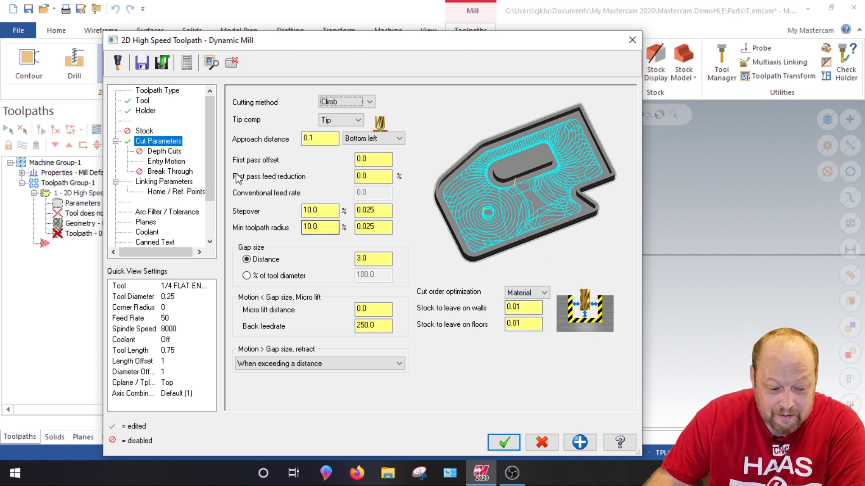
# Give the entry helix a 0.0934 radius, 0.05 Z clearance and 1.0° plunge angle.
pyautogui.click(178, 163)
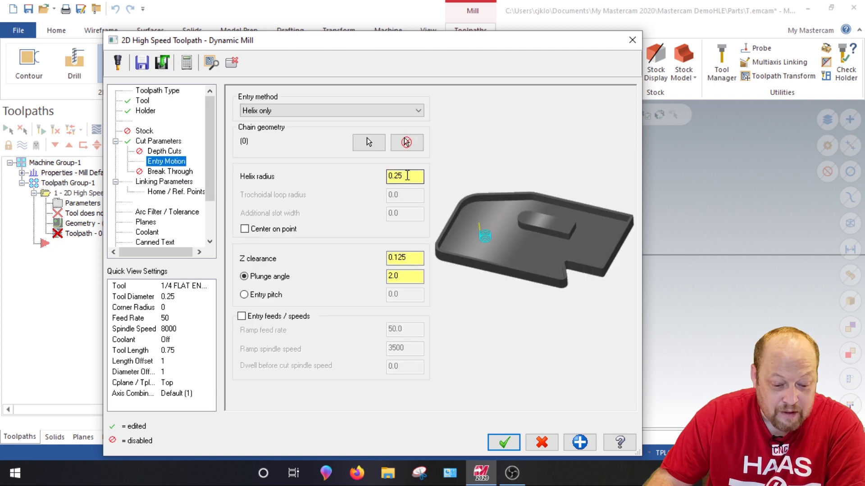
pyautogui.doubleClick(405, 175)
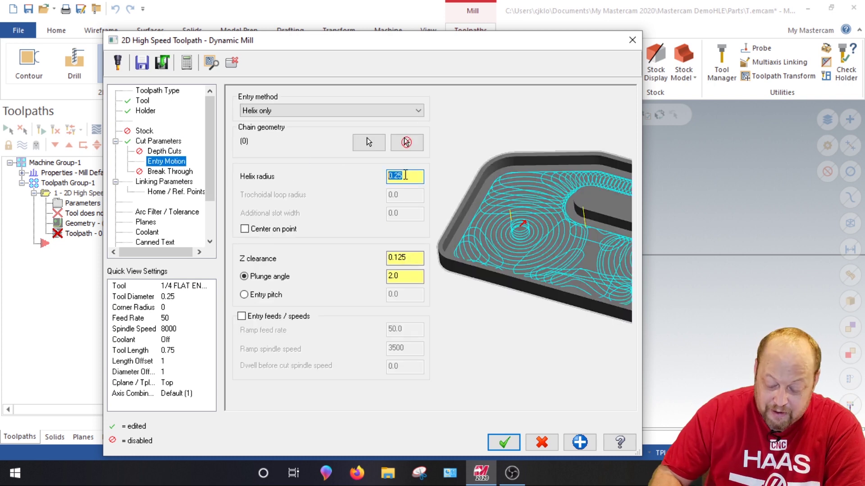
pyautogui.write('.125')
pyautogui.press('Return')
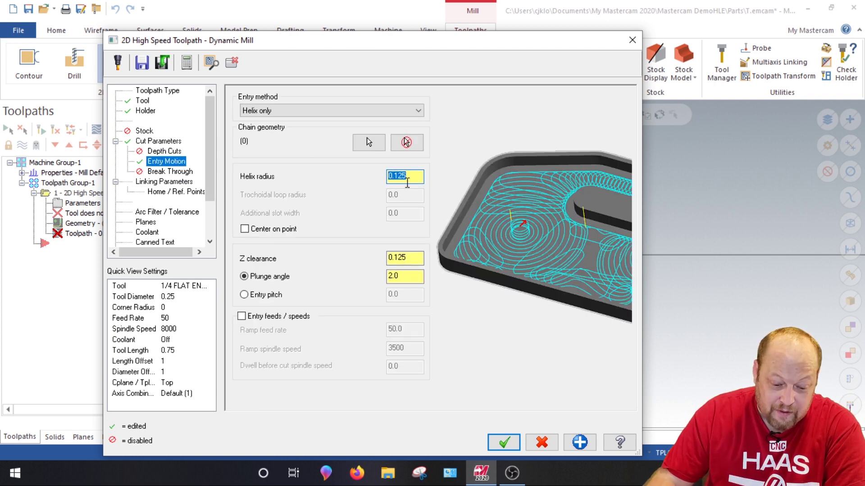
pyautogui.press('BackSpace')
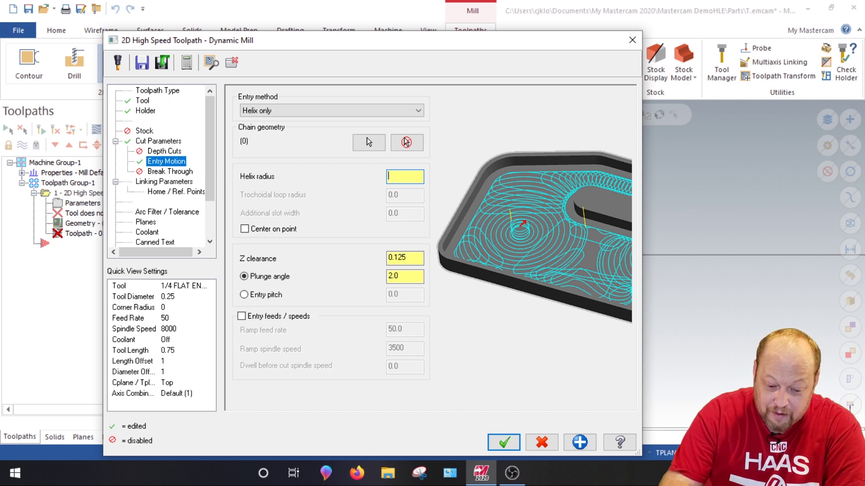
pyautogui.write('.093')
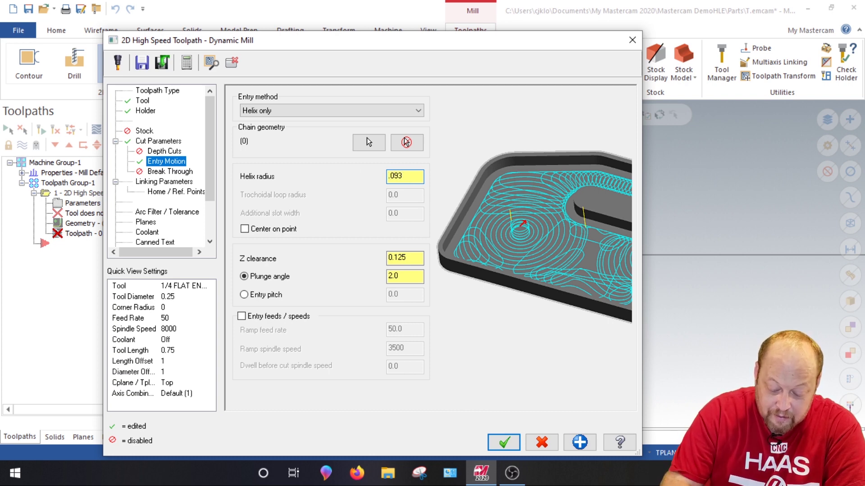
pyautogui.write('4')
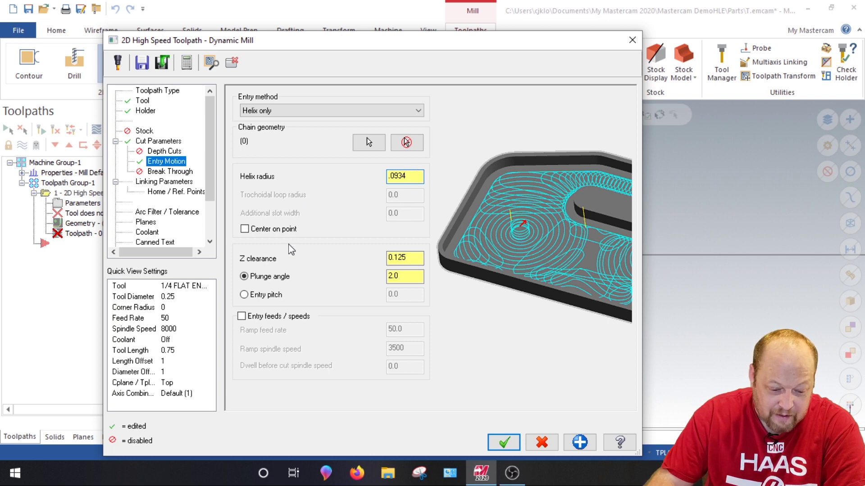
pyautogui.doubleClick(409, 260)
pyautogui.write('.05')
pyautogui.press('Return')
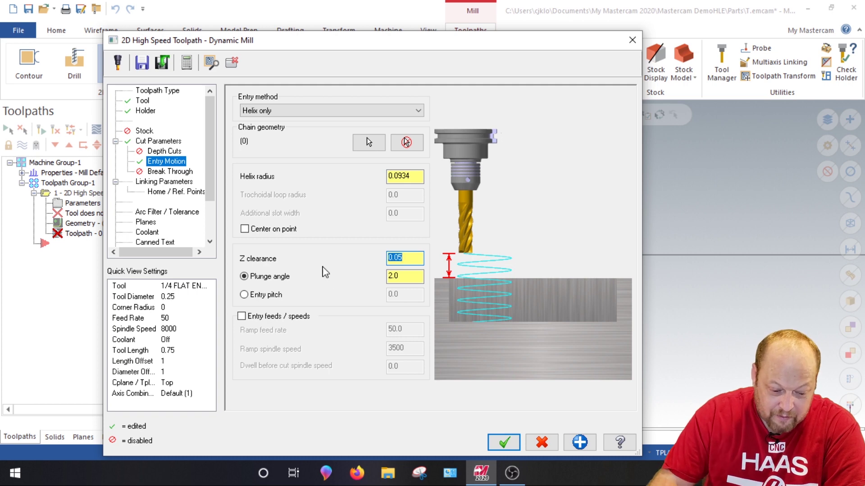
pyautogui.doubleClick(403, 276)
pyautogui.write('1')
pyautogui.press('Return')
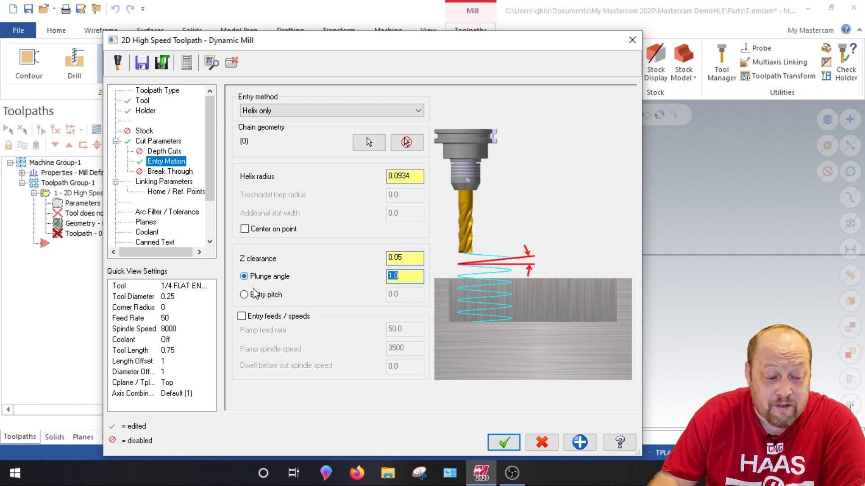
# Enable a 1.0 clearance height with 0.1 retract and a -0.5 absolute depth.
pyautogui.click(164, 181)
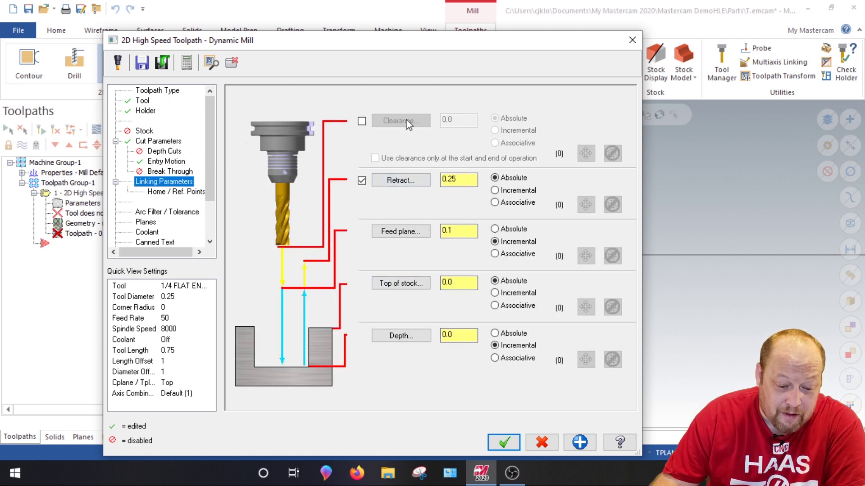
pyautogui.click(362, 122)
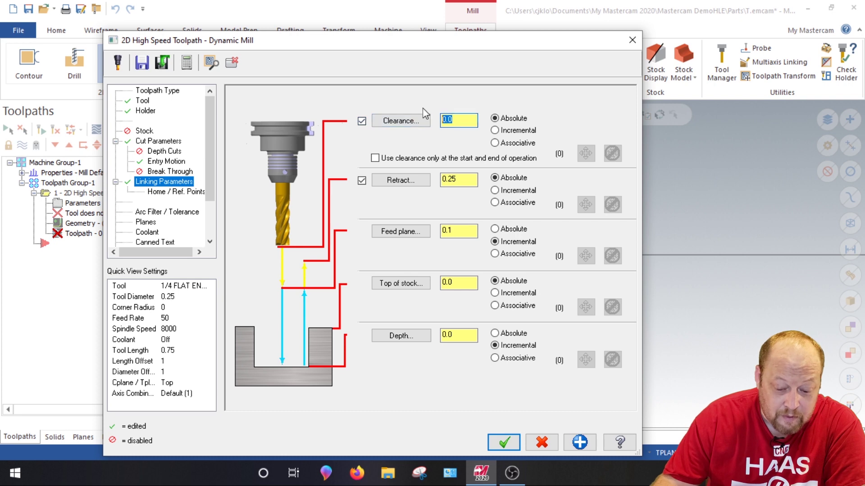
pyautogui.write('1.0')
pyautogui.press('Tab')
pyautogui.write('0.1')
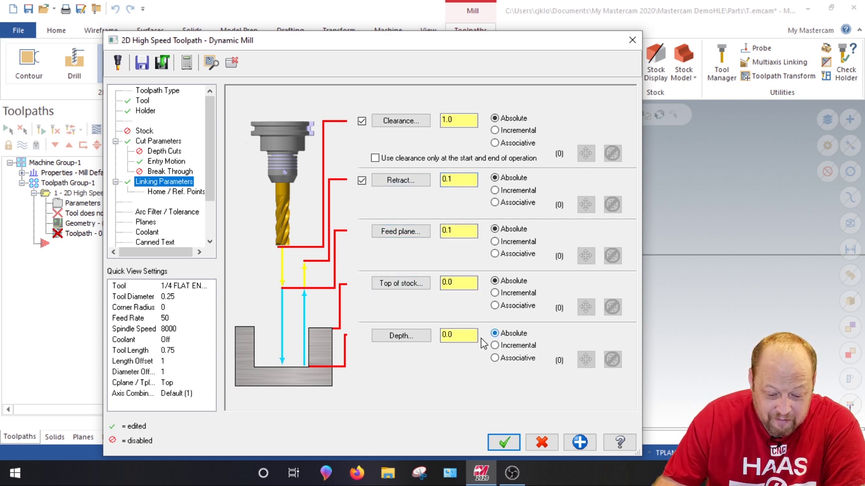
pyautogui.click(452, 335)
pyautogui.write('-0.5')
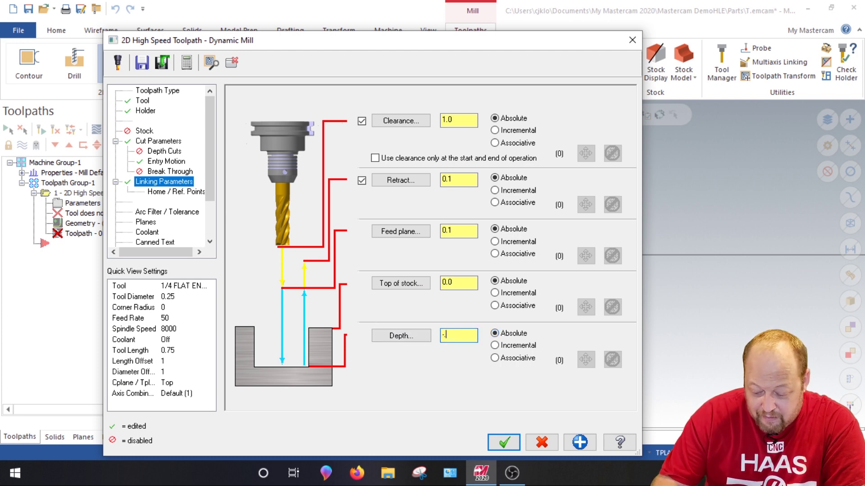
# Set the total tolerance to 0.005 under Arc Filter / Tolerance.
pyautogui.click(143, 213)
pyautogui.press('BackSpace')
pyautogui.write('5')
pyautogui.press('Return')
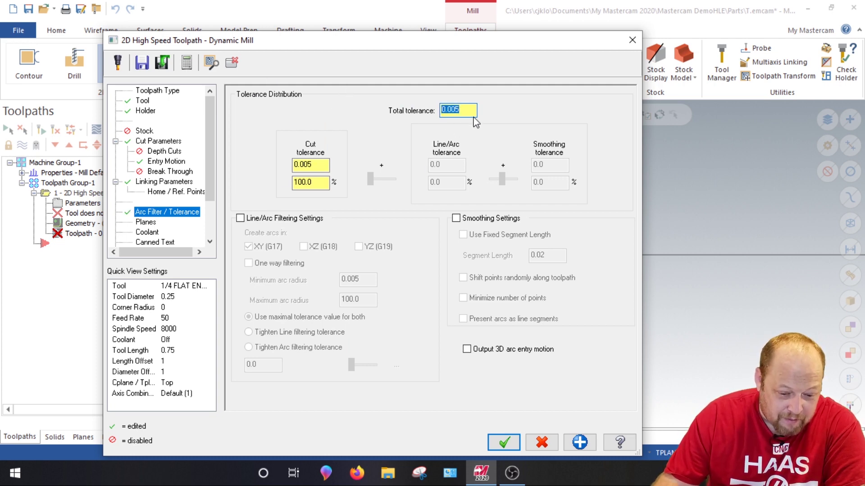
# Turn flood coolant on for the dynamic mill toolpath.
pyautogui.click(149, 223)
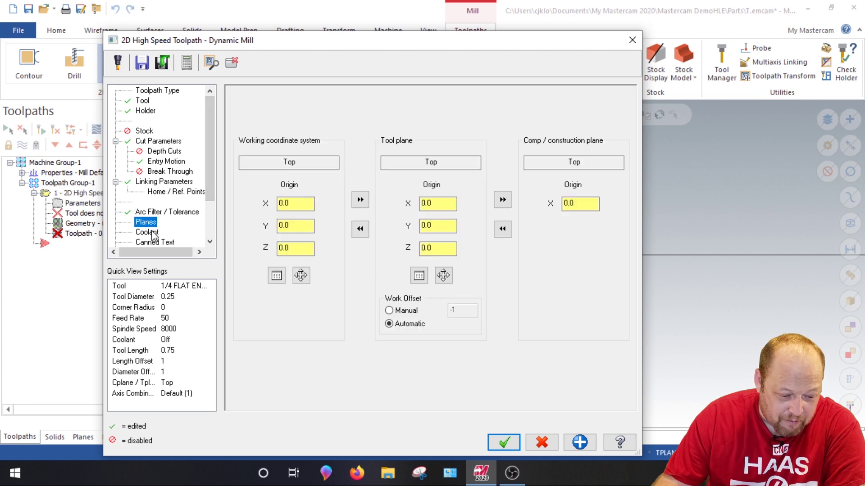
pyautogui.click(154, 233)
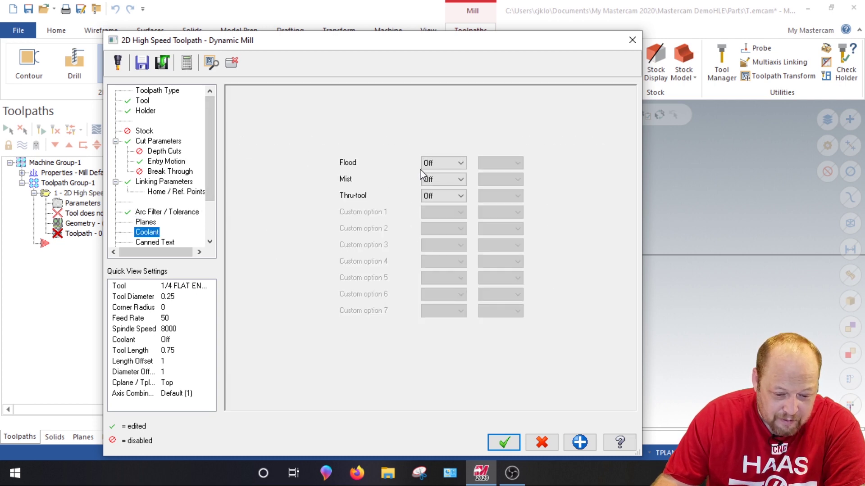
pyautogui.click(440, 163)
pyautogui.click(439, 180)
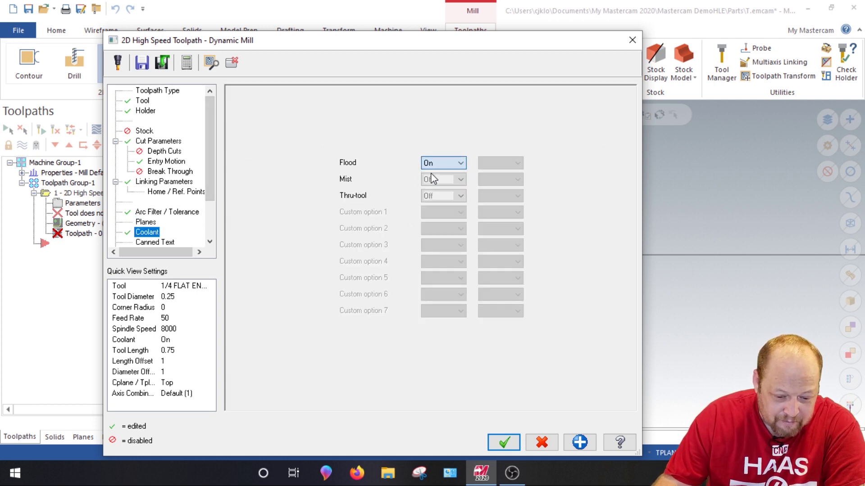
# Generate the dynamic mill toolpath and orbit to view it in 3D.
pyautogui.click(504, 443)
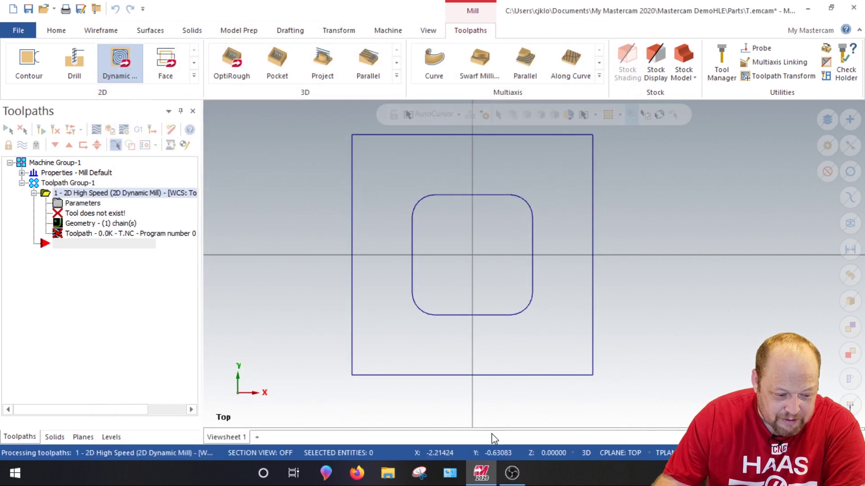
pyautogui.moveTo(318, 244); pyautogui.dragTo(359, 195, button='middle')
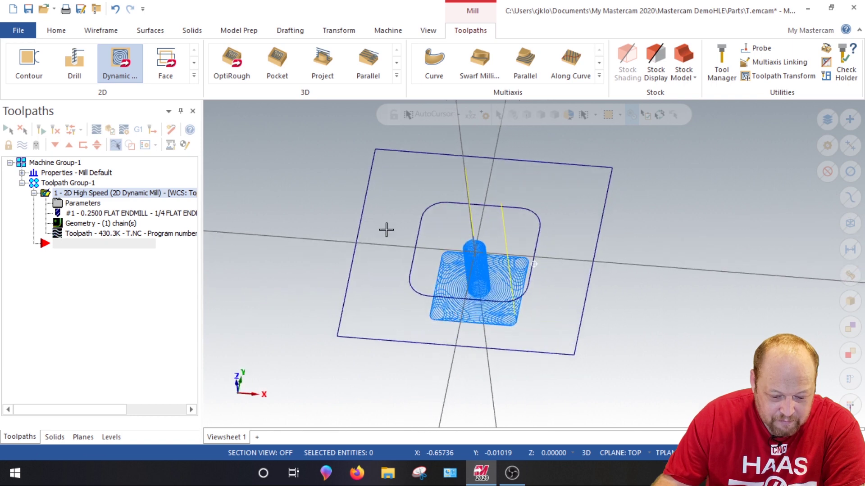
pyautogui.moveTo(358, 195); pyautogui.dragTo(356, 198, button='middle')
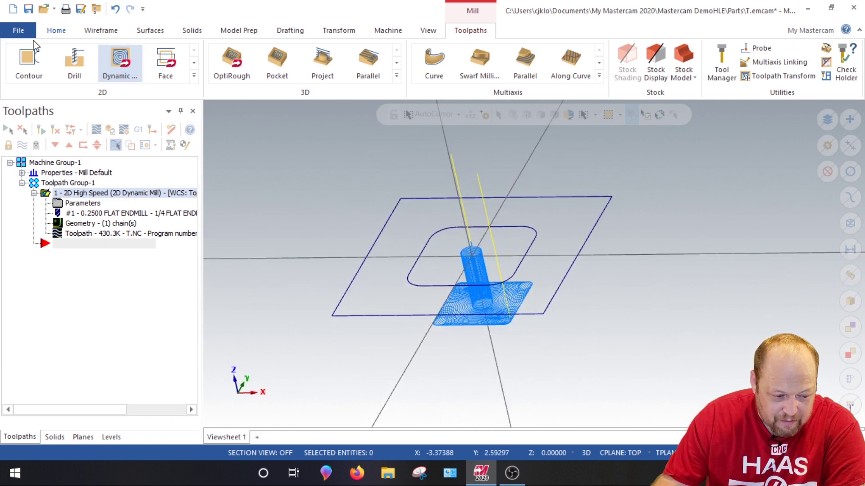
pyautogui.click(97, 132)
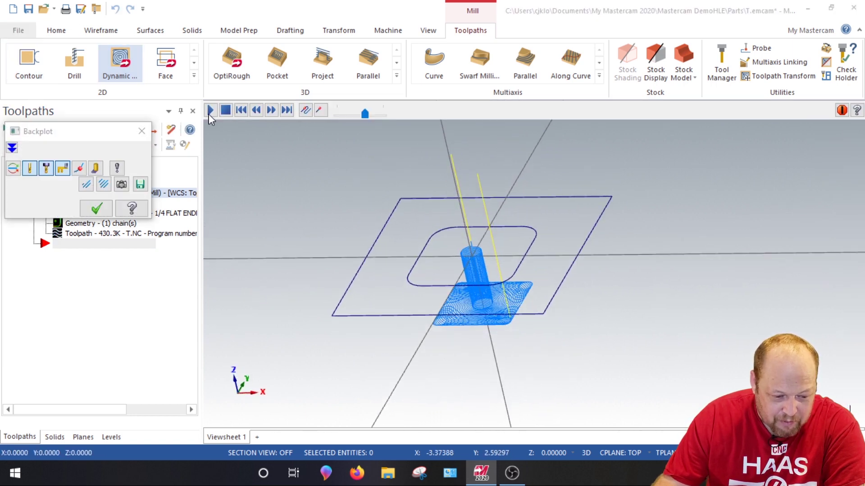
pyautogui.click(208, 111)
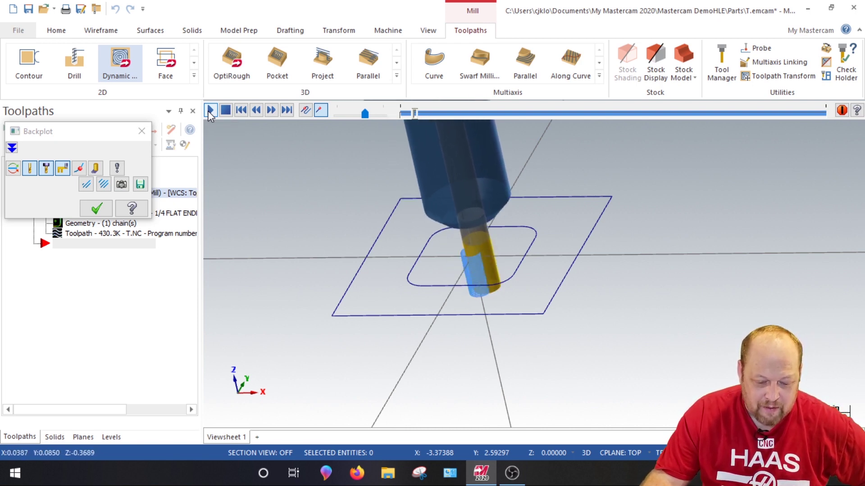
pyautogui.scroll(-2, 405, 241)
pyautogui.scroll(-2, 405, 241)
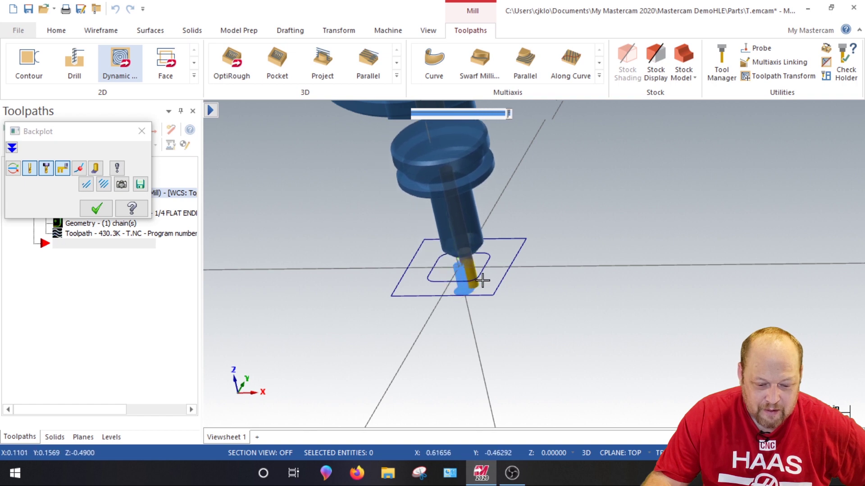
pyautogui.moveTo(479, 279)
pyautogui.mouseDown(button='middle')
pyautogui.moveTo(507, 246)
pyautogui.moveTo(513, 251)
pyautogui.moveTo(467, 279)
pyautogui.mouseUp(button='middle')
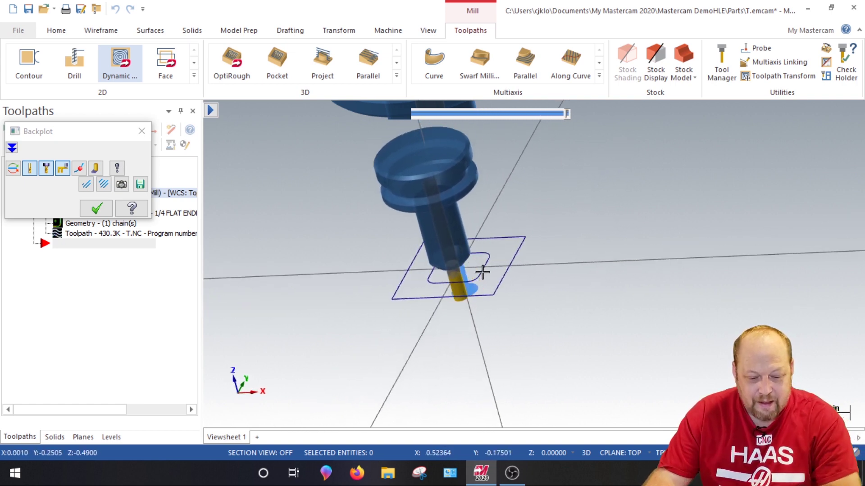
pyautogui.click(98, 208)
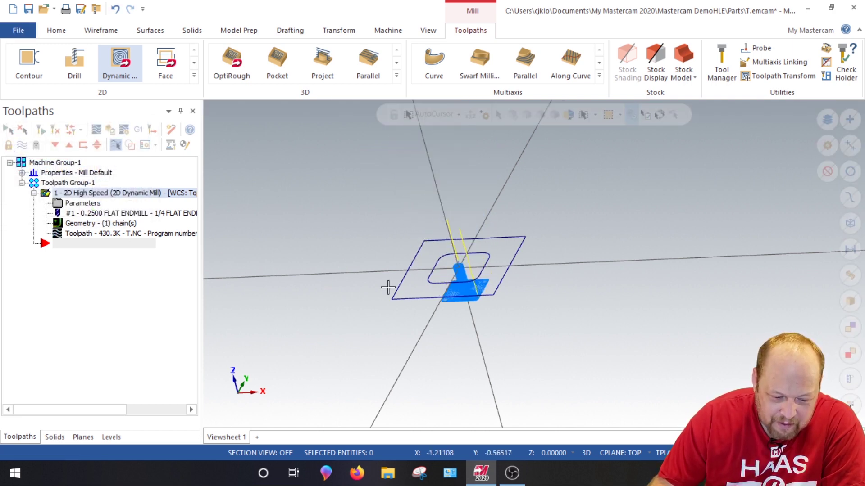
pyautogui.scroll(2, 473, 291)
pyautogui.scroll(2, 407, 269)
pyautogui.scroll(2, 407, 268)
# Select the rounded pocket outline segments and hide the toolpath display.
pyautogui.click(378, 212)
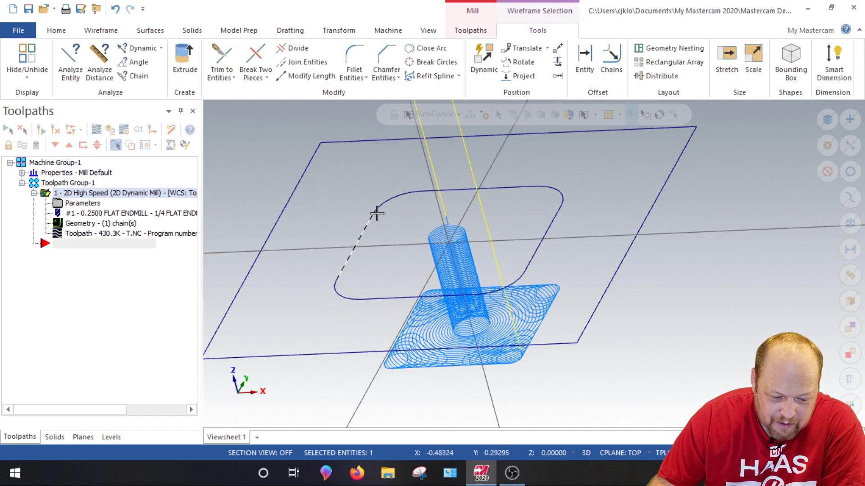
pyautogui.click(439, 191)
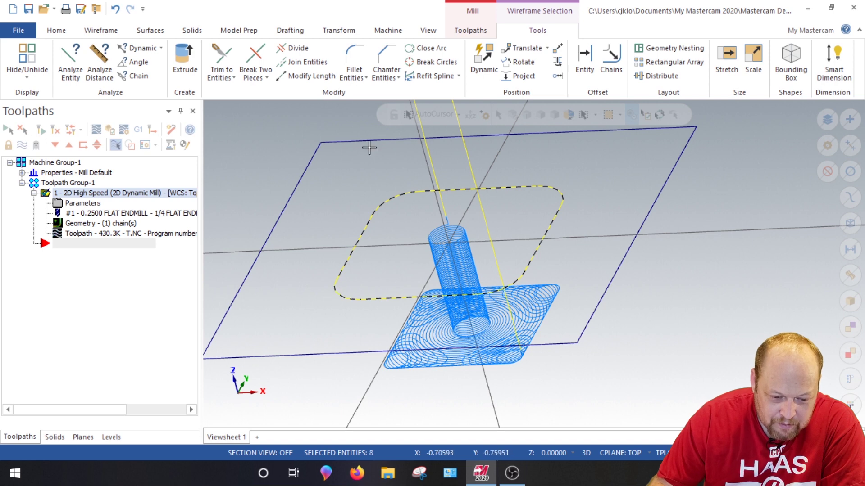
pyautogui.click(345, 34)
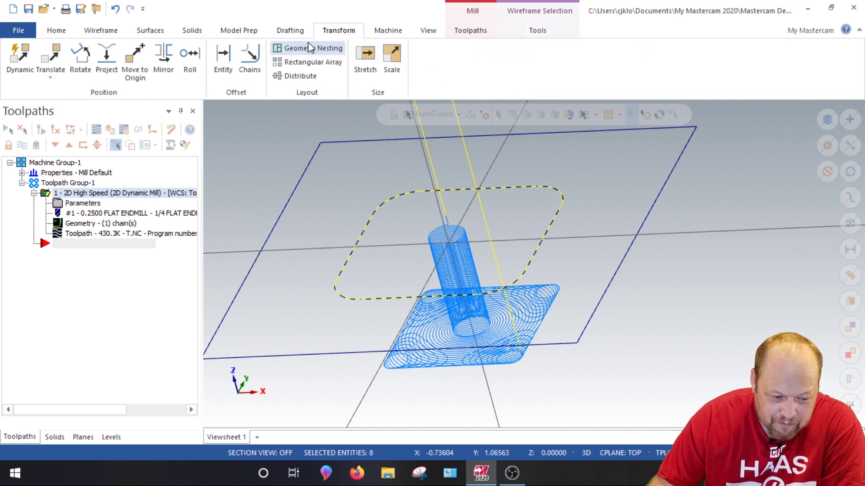
pyautogui.click(75, 175)
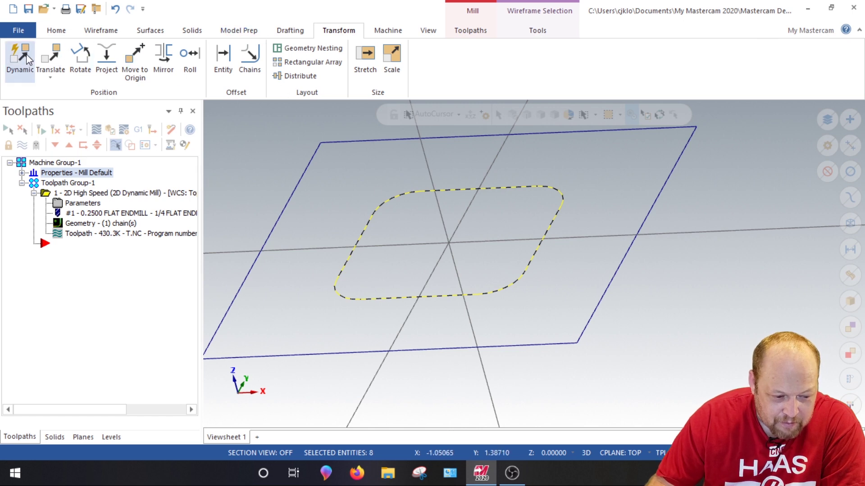
# Copy the pocket outline -0.5 in Z, joined to the original by lines.
pyautogui.click(50, 59)
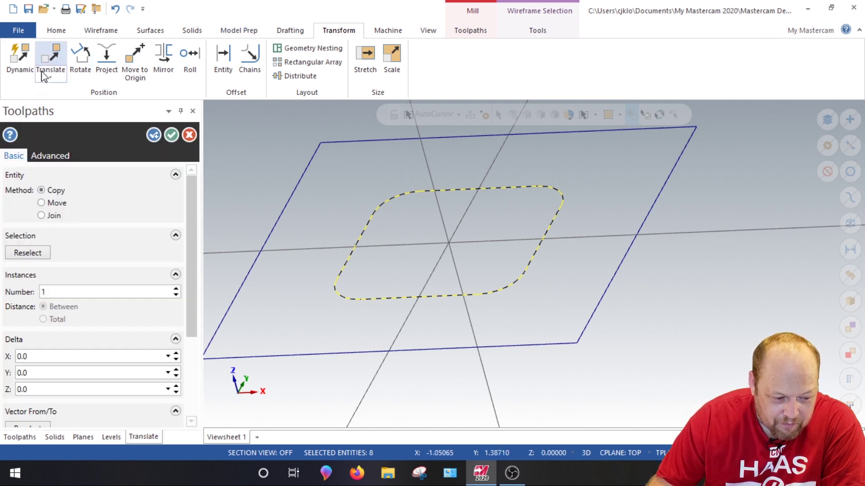
pyautogui.click(32, 389)
pyautogui.write('-.5')
pyautogui.press('Tab')
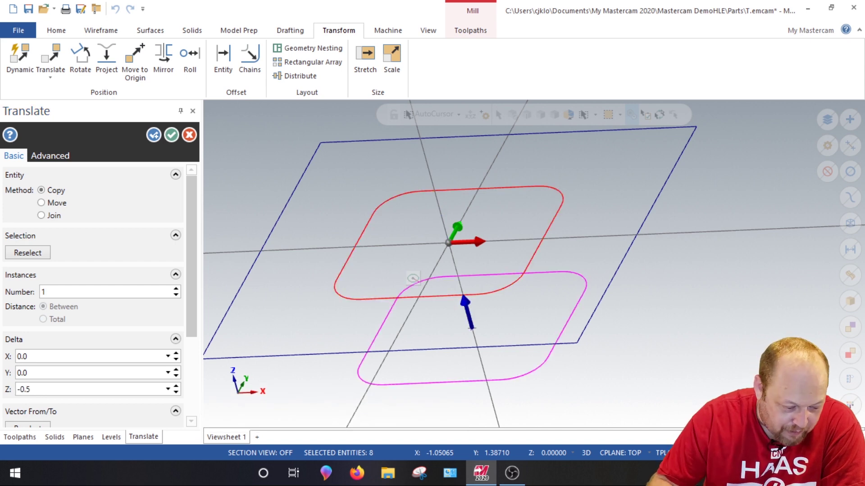
pyautogui.click(47, 216)
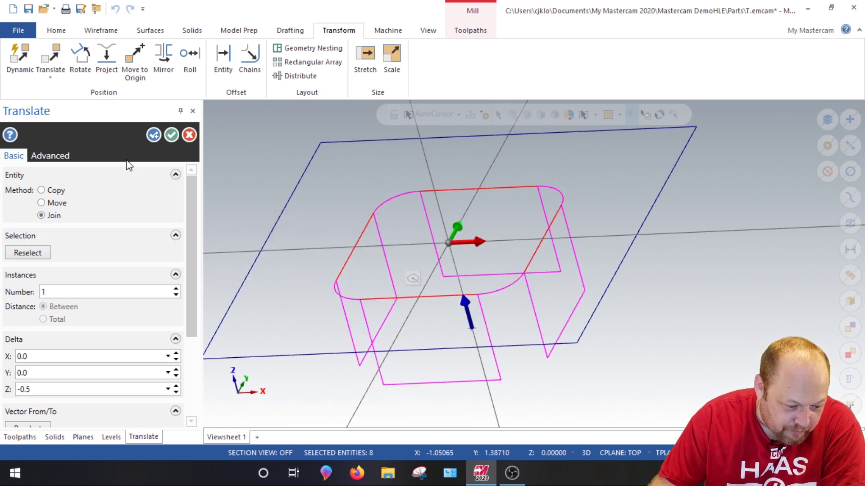
pyautogui.click(172, 135)
# Reset the geometry colours to normal and tilt the view onto the wireframe.
pyautogui.moveTo(486, 164); pyautogui.dragTo(486, 188, button='middle')
pyautogui.rightClick(702, 197)
pyautogui.click(681, 186)
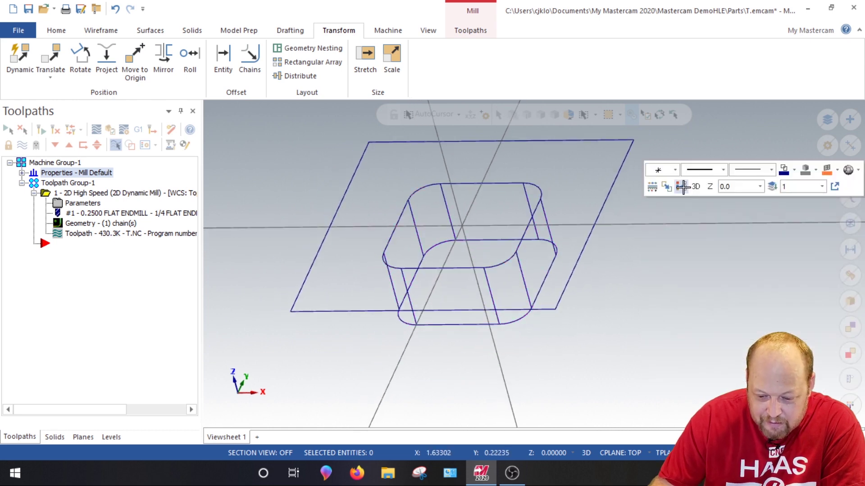
pyautogui.moveTo(572, 218); pyautogui.dragTo(457, 263, button='middle')
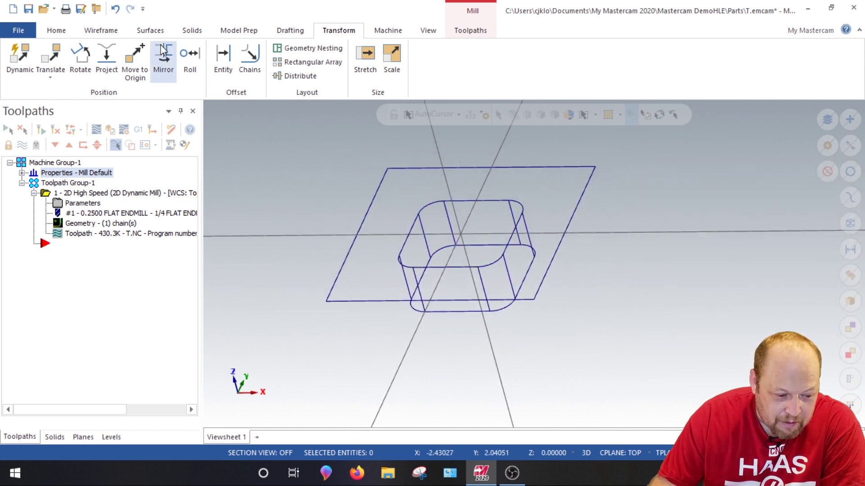
# Loft a wall surface between the top and bottom pocket outlines.
pyautogui.click(153, 32)
pyautogui.click(181, 61)
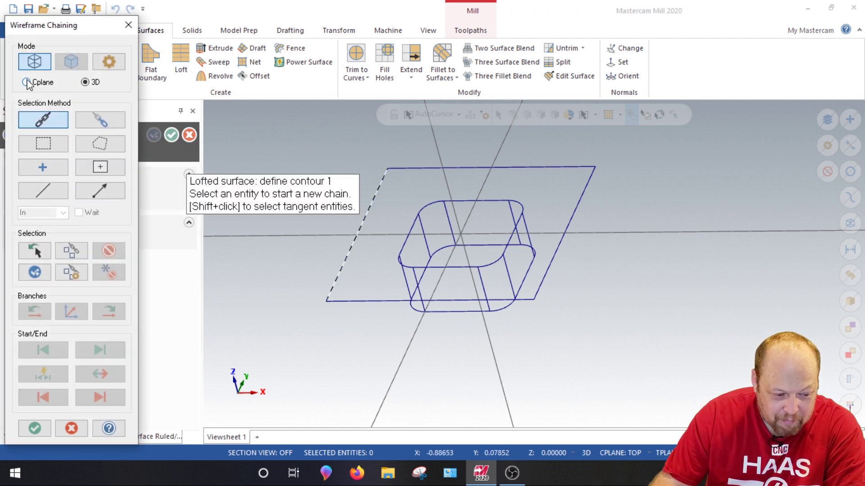
pyautogui.click(514, 250)
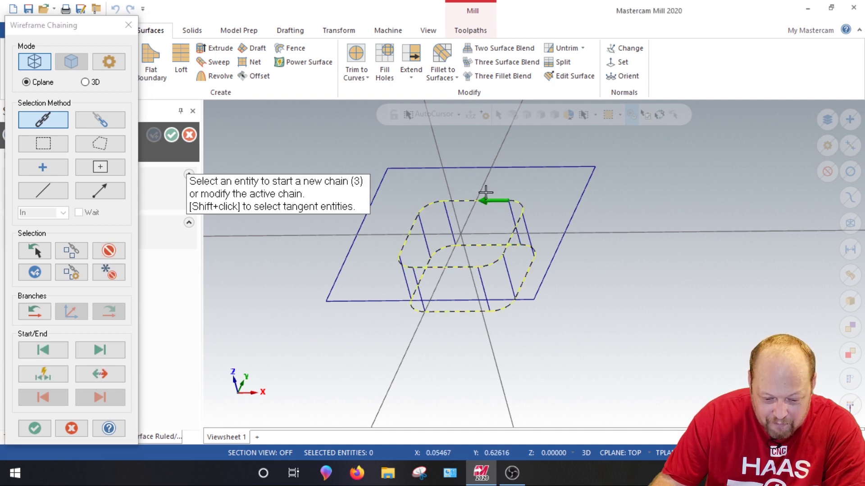
pyautogui.click(34, 429)
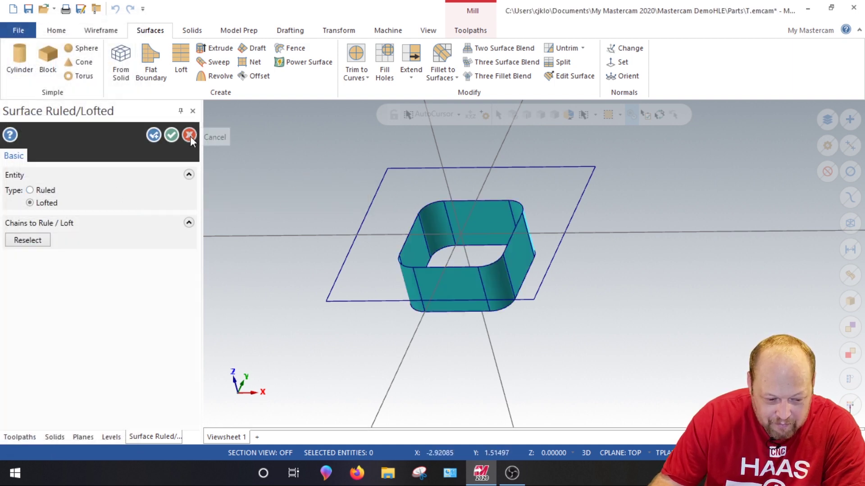
pyautogui.click(172, 135)
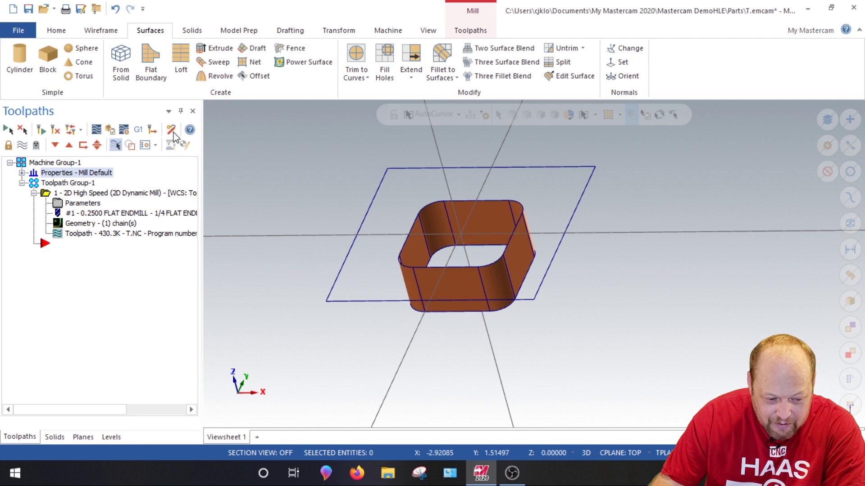
# Create the flat pocket floor from the bottom pocket edge.
pyautogui.click(151, 61)
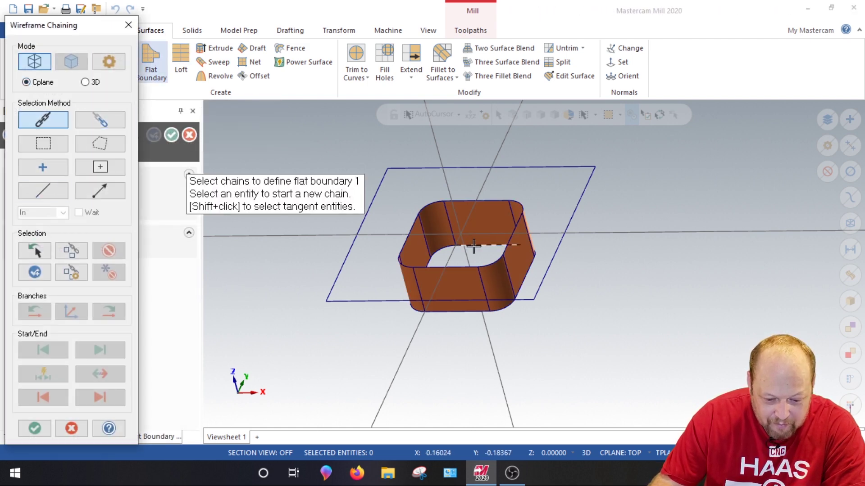
pyautogui.click(492, 247)
pyautogui.click(36, 430)
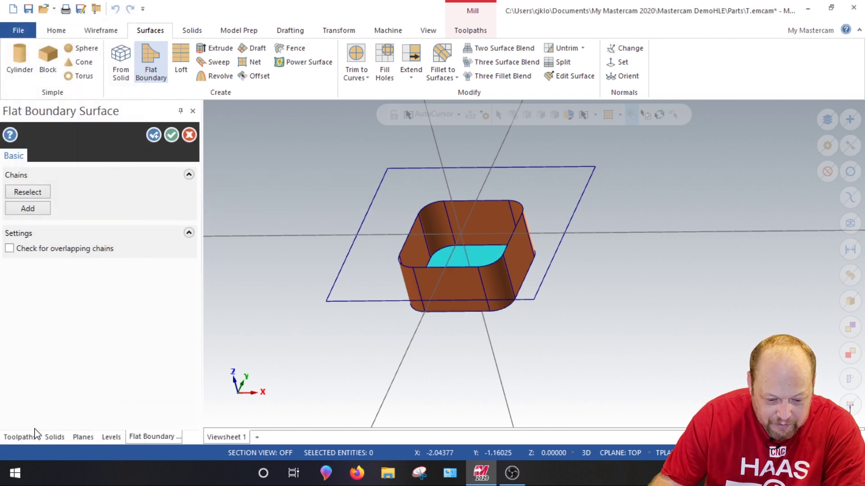
# Add a flat top face between the outer square and the pocket edge.
pyautogui.click(154, 135)
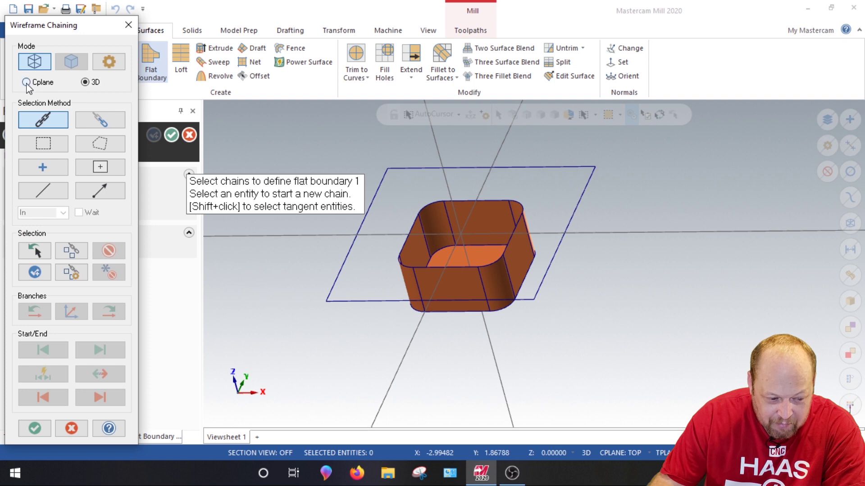
pyautogui.click(561, 166)
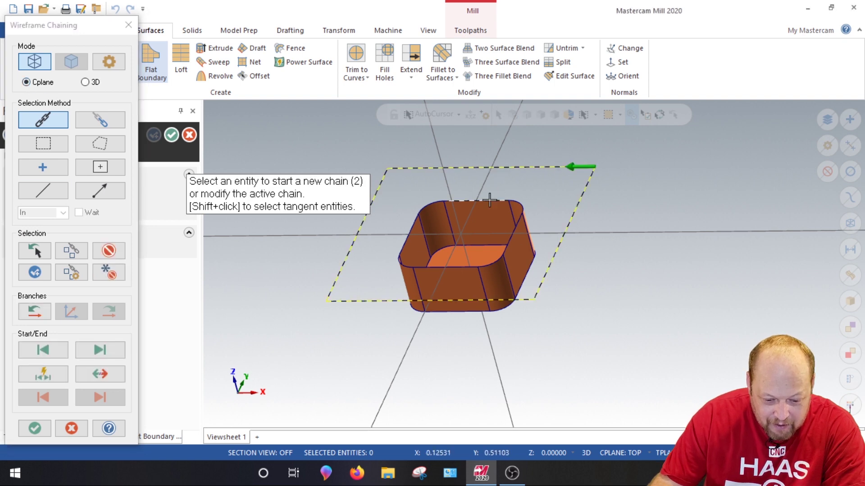
pyautogui.click(34, 429)
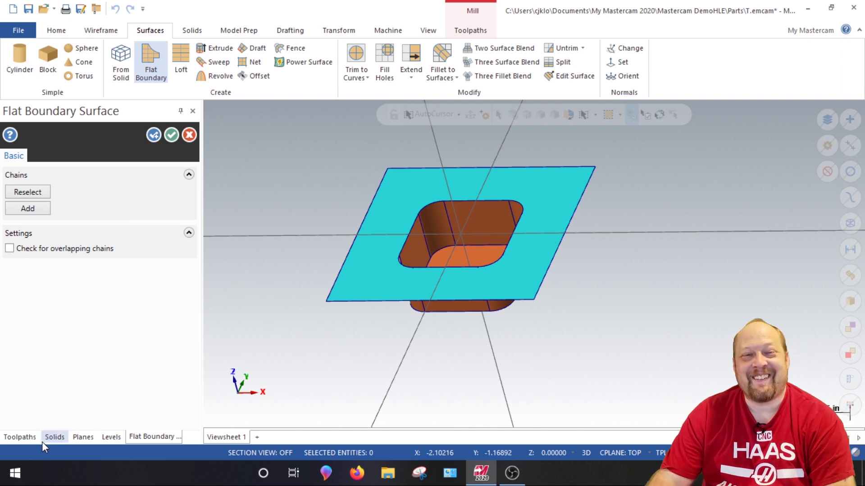
pyautogui.click(173, 135)
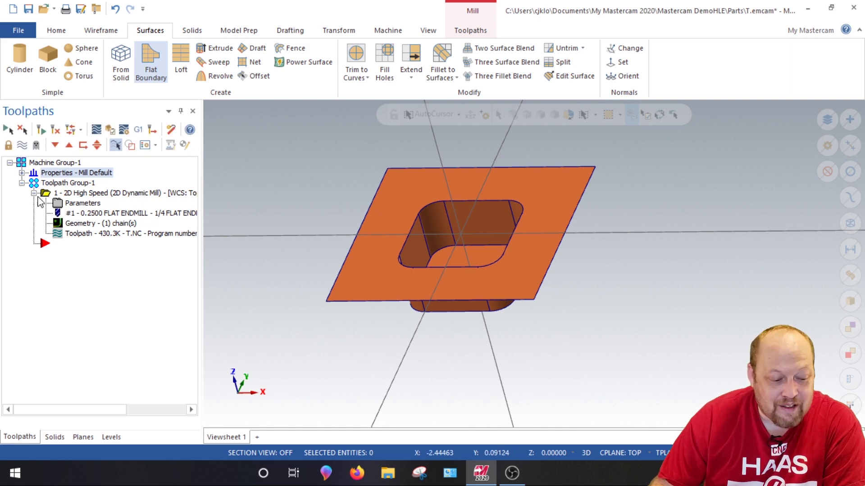
# Size the stock to all entities (2.0 x 2.0 x 0.5) with stock display off.
pyautogui.click(23, 174)
pyautogui.doubleClick(73, 204)
pyautogui.click(273, 390)
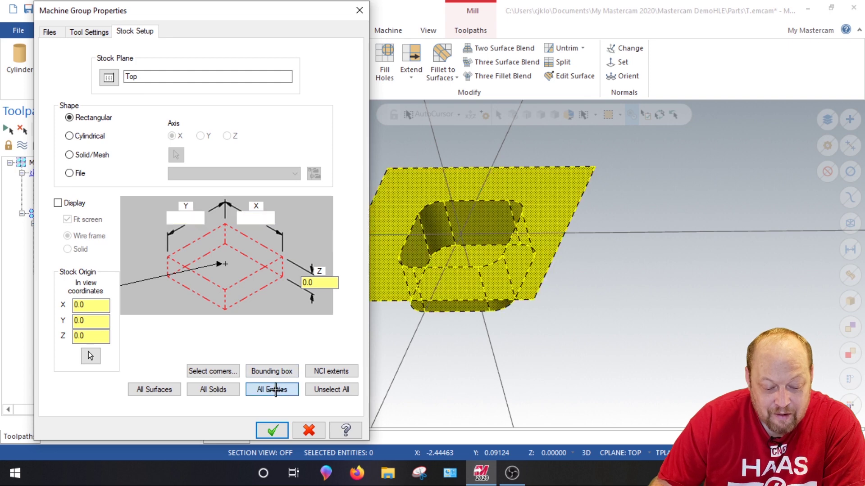
pyautogui.click(59, 203)
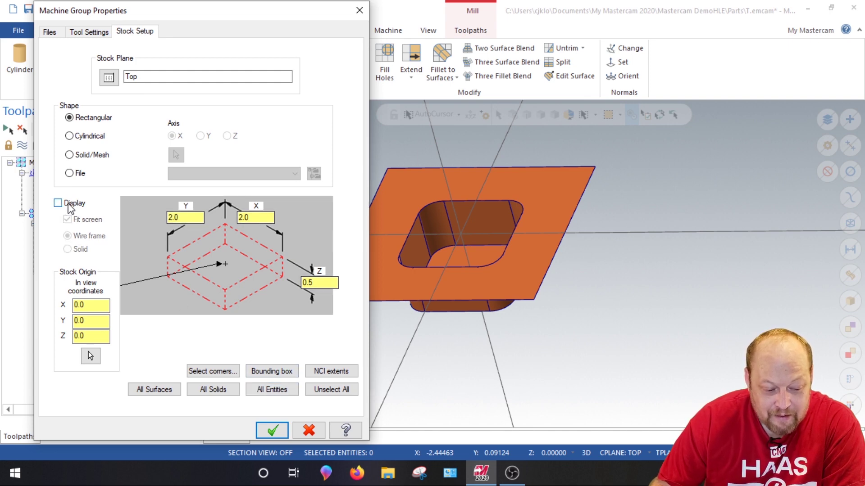
pyautogui.click(274, 431)
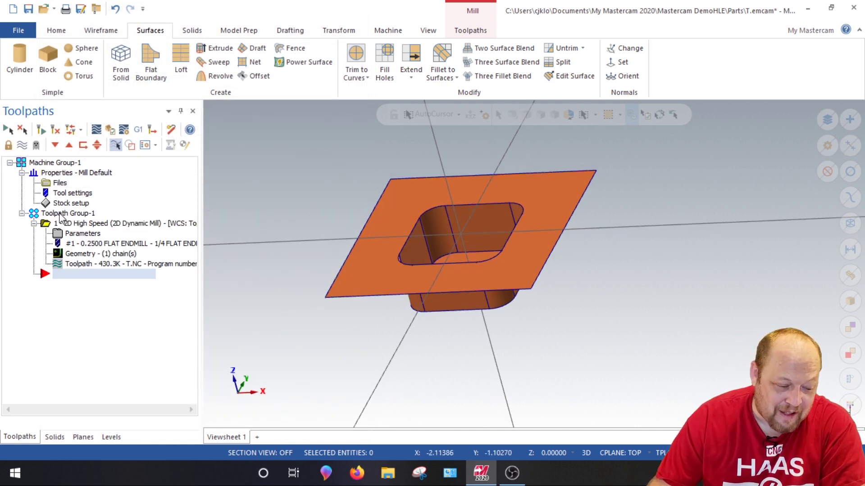
# Verify Toolpath Group-1 in the Mastercam Simulator.
pyautogui.click(61, 215)
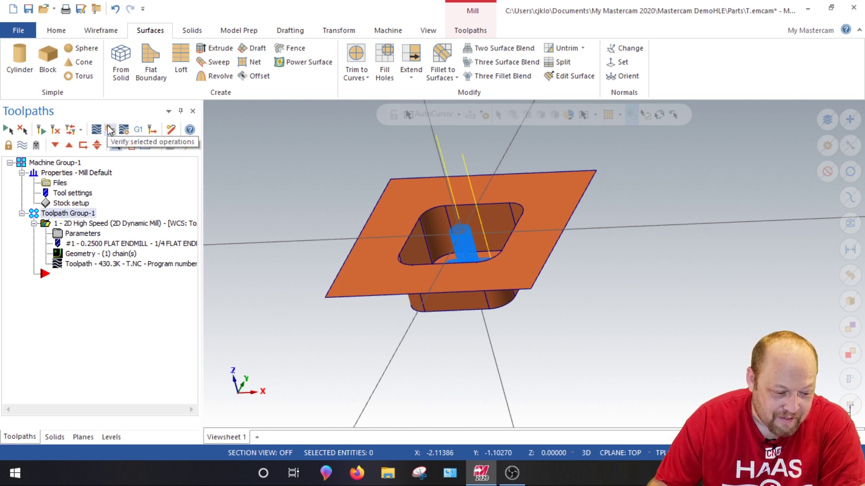
pyautogui.click(110, 130)
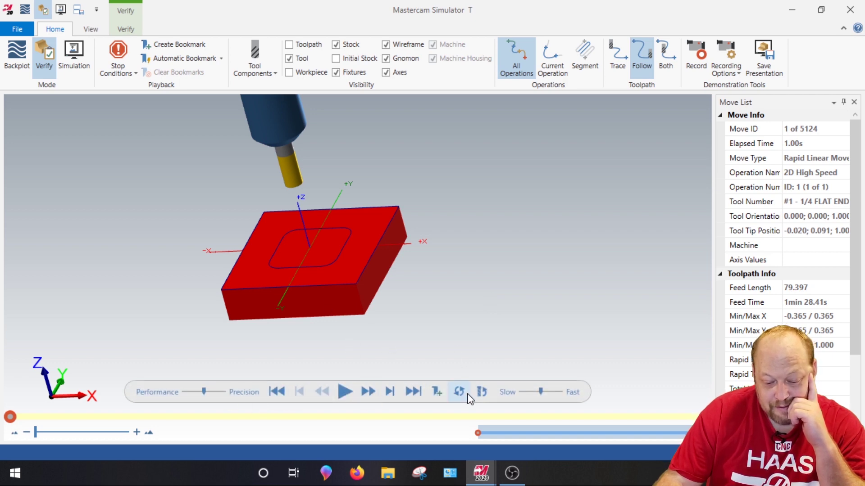
# Play the verification and rotate the view to watch the endmill cut the pocket into the block.
pyautogui.click(345, 393)
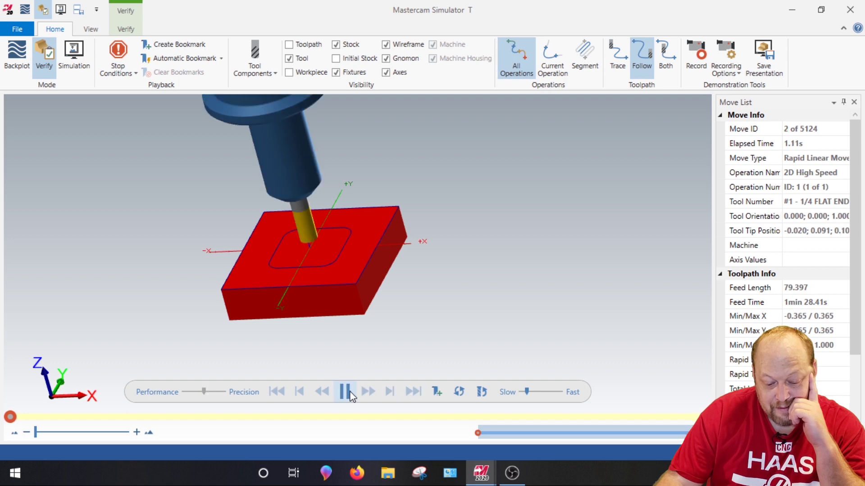
pyautogui.scroll(3, 297, 291)
pyautogui.scroll(2, 292, 270)
pyautogui.moveTo(297, 280); pyautogui.dragTo(311, 223, button='middle')
pyautogui.scroll(2, 311, 224)
pyautogui.scroll(-2, 307, 215)
pyautogui.scroll(-1, 307, 211)
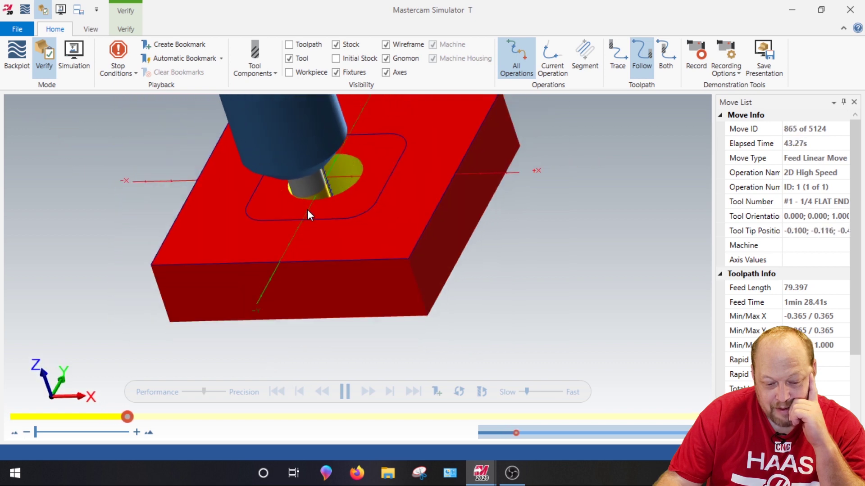
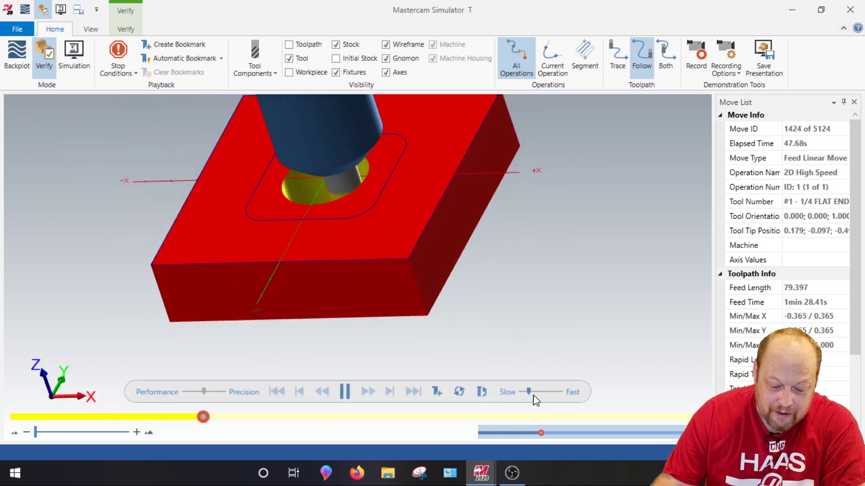
# Speed up the pocket roughing verification and orbit to inspect the finished square pocket.
pyautogui.moveTo(528, 393); pyautogui.dragTo(561, 393)
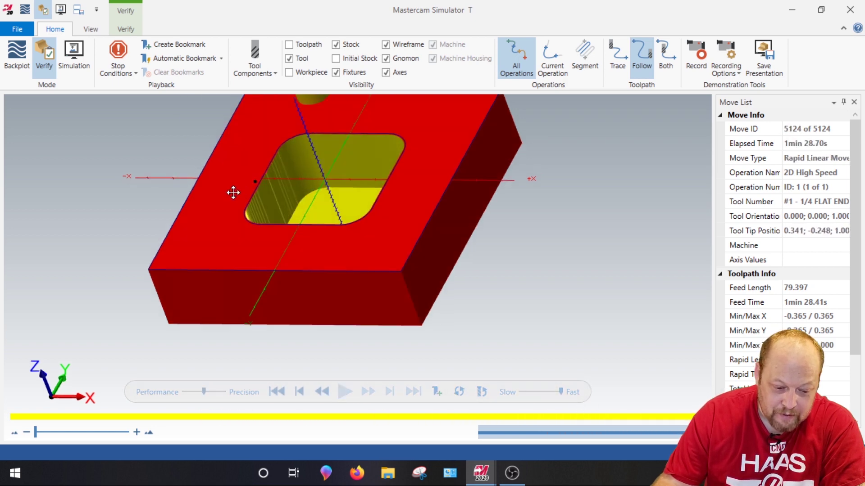
pyautogui.moveTo(334, 221); pyautogui.dragTo(268, 197, button='middle')
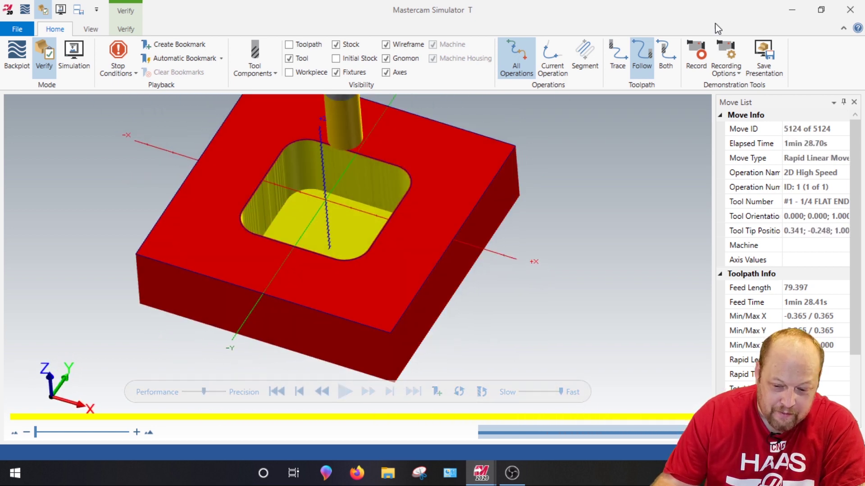
# Close the simulator, orbit to look down into the pocket, and show the Transform tools.
pyautogui.click(849, 10)
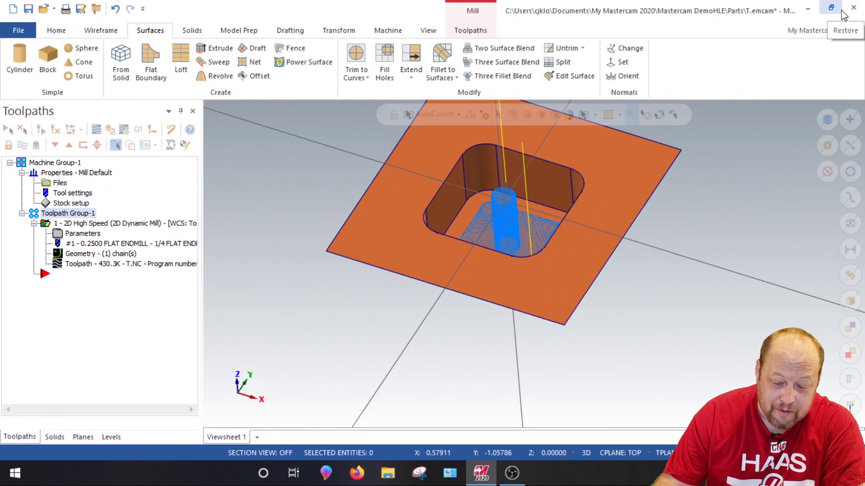
pyautogui.moveTo(353, 158)
pyautogui.mouseDown(button='middle')
pyautogui.moveTo(406, 262)
pyautogui.moveTo(373, 217)
pyautogui.moveTo(448, 239)
pyautogui.moveTo(572, 167)
pyautogui.mouseUp(button='middle')
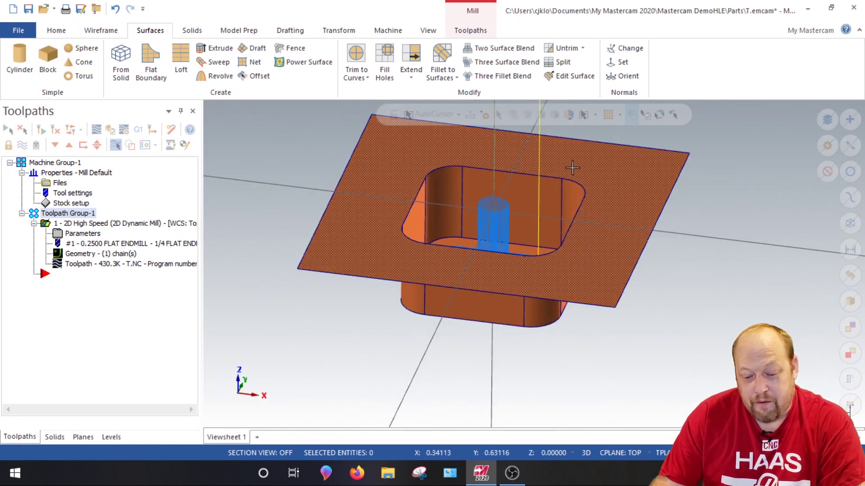
pyautogui.moveTo(440, 136)
pyautogui.mouseDown(button='middle')
pyautogui.moveTo(493, 211)
pyautogui.moveTo(415, 127)
pyautogui.mouseUp(button='middle')
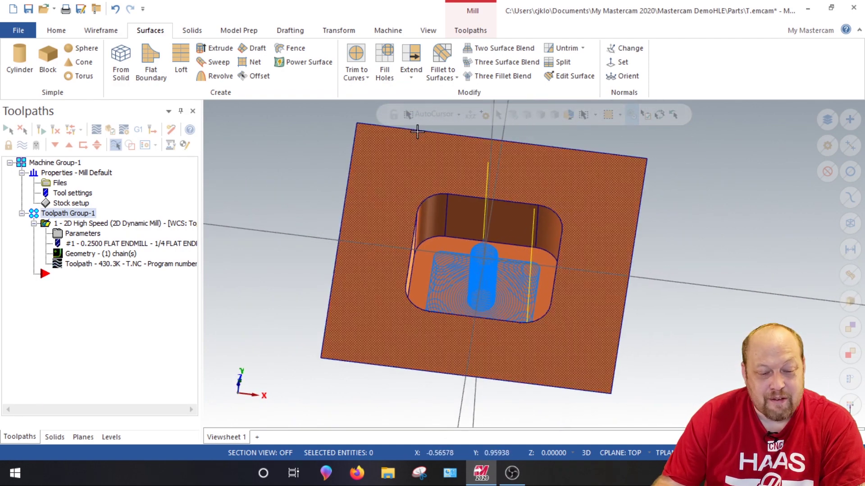
pyautogui.click(339, 31)
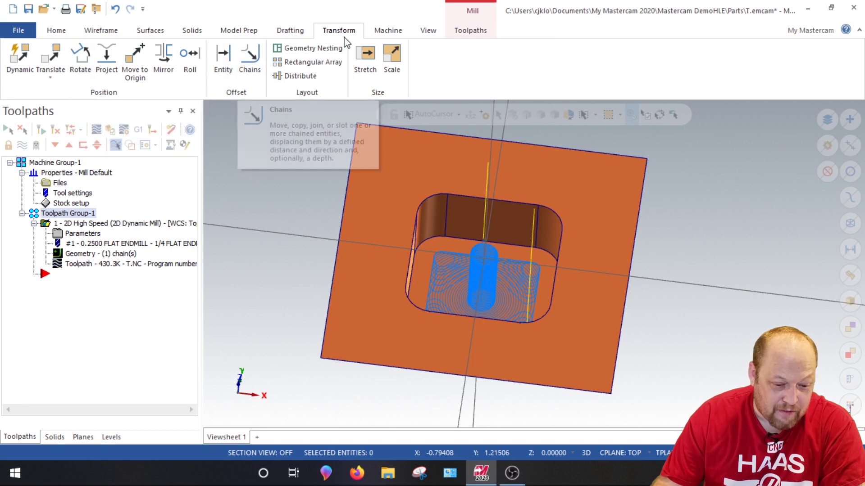
# Offset the pocket's top-edge chain 0.1 outward to create a new outline.
pyautogui.click(249, 60)
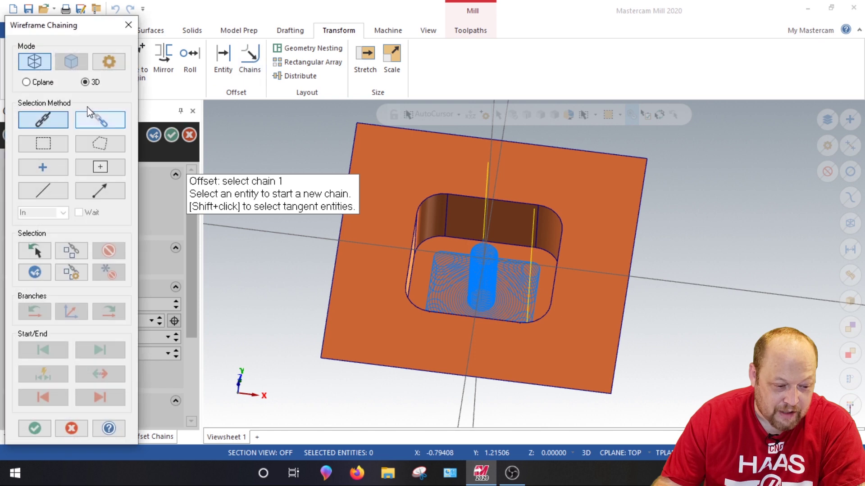
pyautogui.click(523, 203)
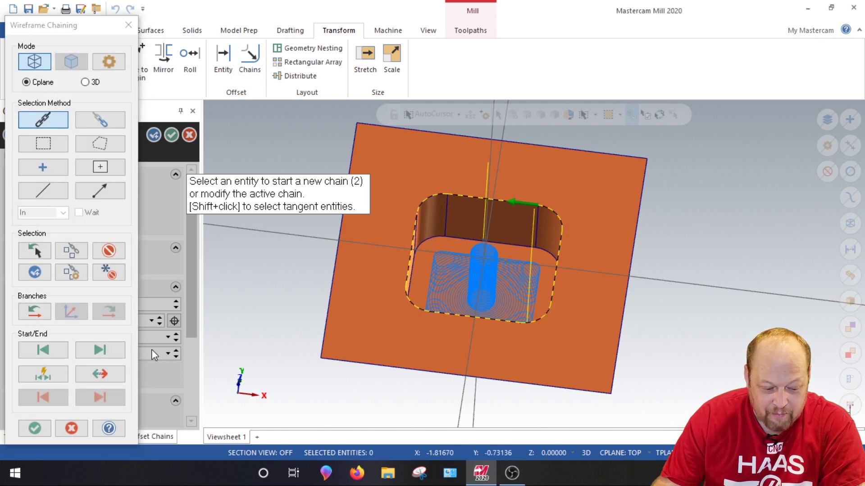
pyautogui.click(34, 428)
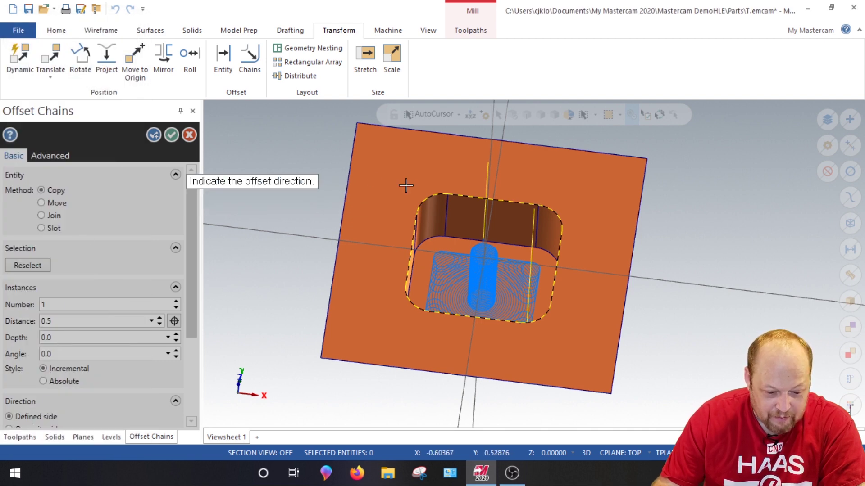
pyautogui.click(528, 202)
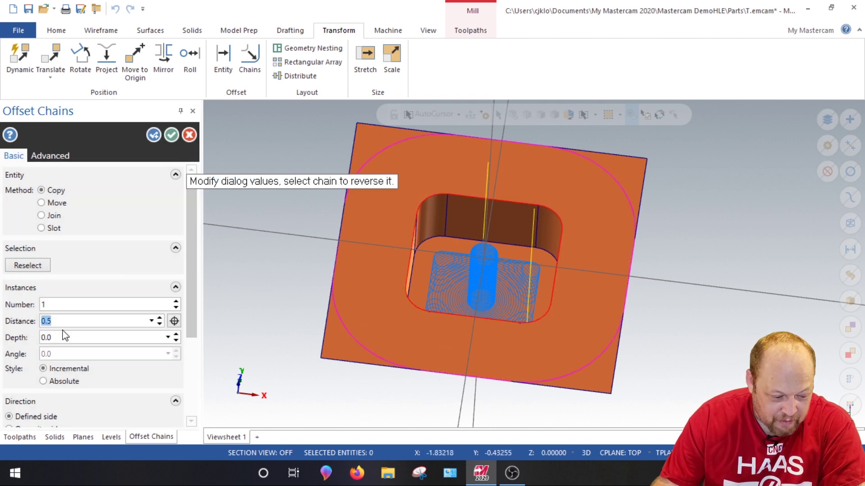
pyautogui.write('0.5')
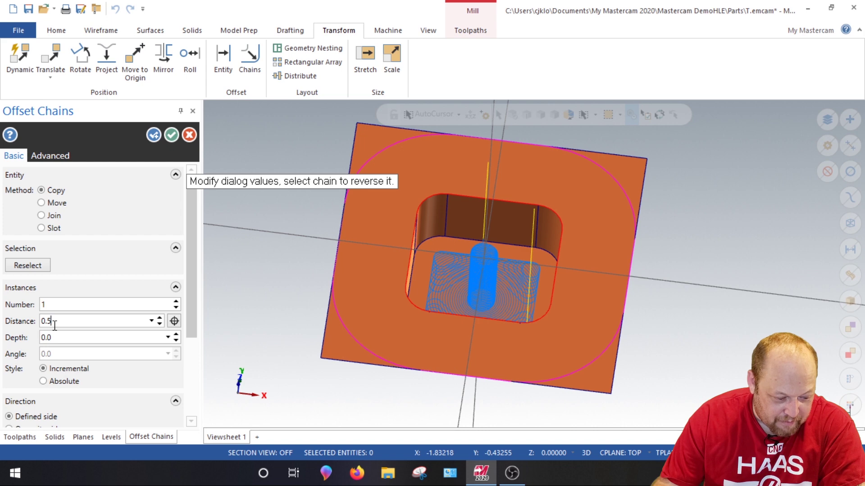
pyautogui.press('BackSpace')
pyautogui.write('1')
pyautogui.press('Return')
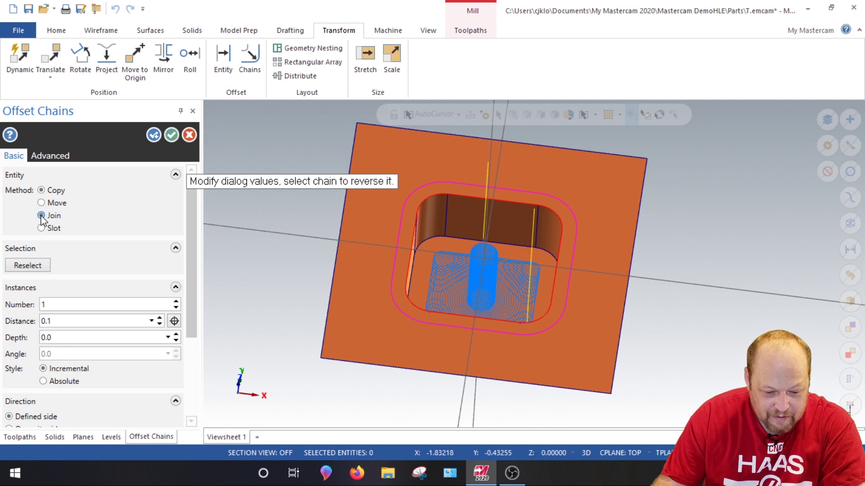
pyautogui.click(171, 134)
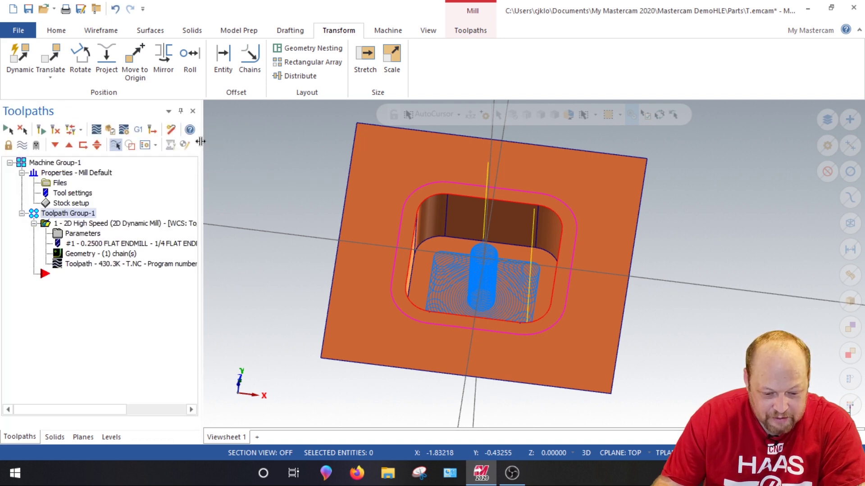
# Clear the result colours from the part geometry.
pyautogui.moveTo(212, 145)
pyautogui.mouseDown(button='middle')
pyautogui.moveTo(396, 208)
pyautogui.moveTo(385, 229)
pyautogui.mouseUp(button='middle')
pyautogui.scroll(2, 389, 226)
pyautogui.click(404, 233)
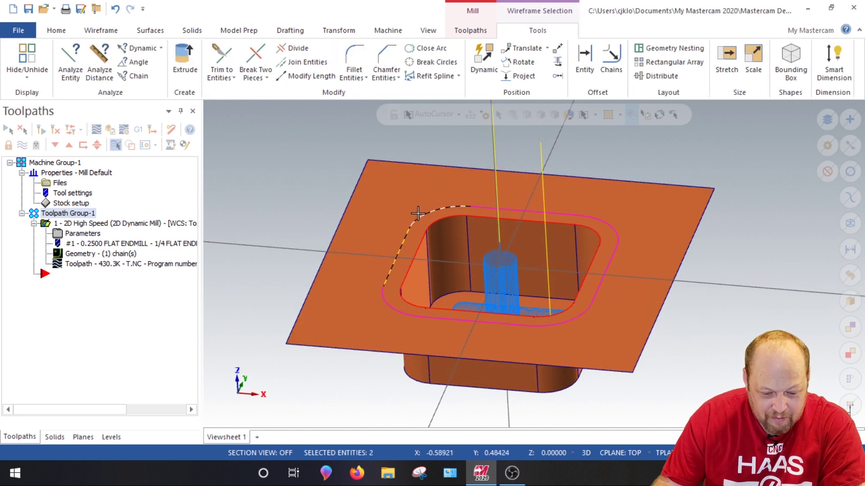
pyautogui.press('Escape')
pyautogui.rightClick(266, 175)
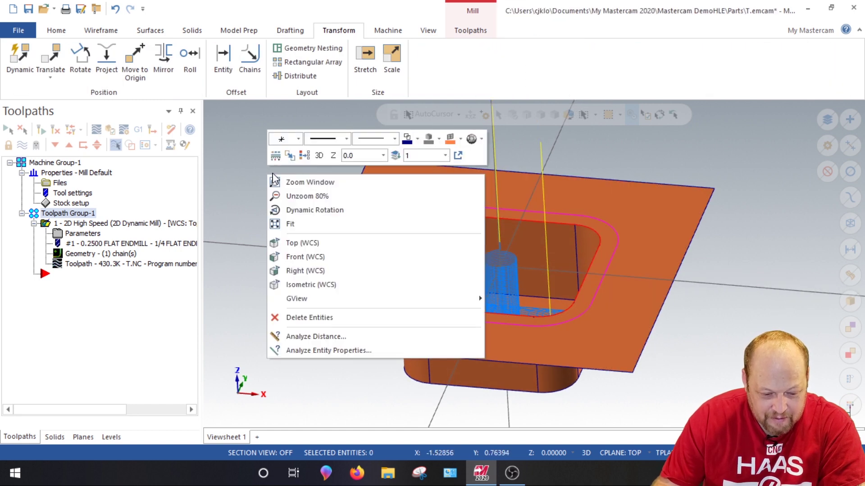
pyautogui.click(303, 160)
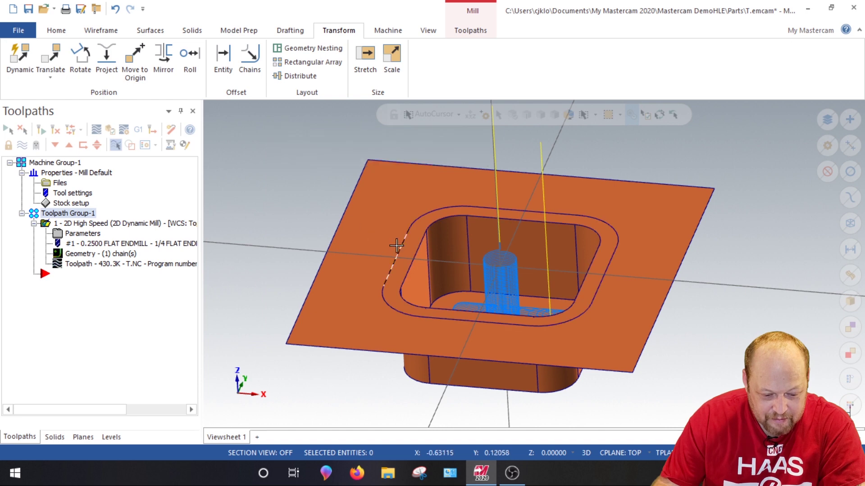
# Select every edge of the pocket outline and its offset chain for translation.
pyautogui.click(415, 216)
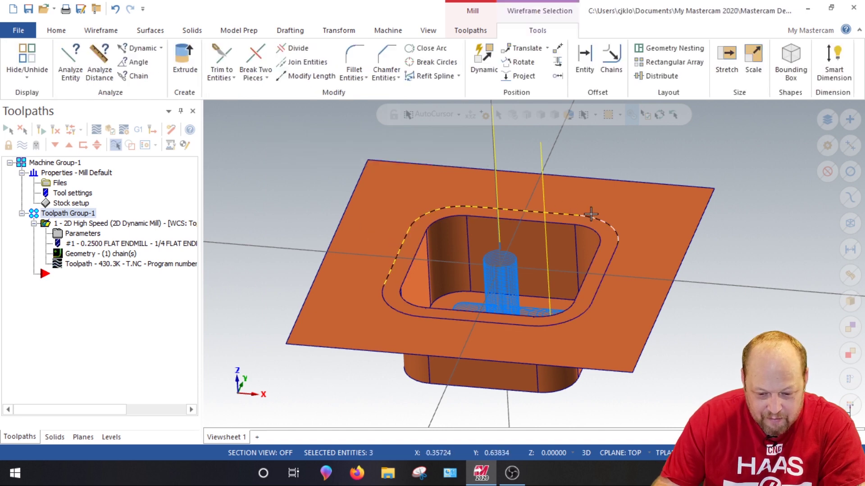
pyautogui.click(588, 320)
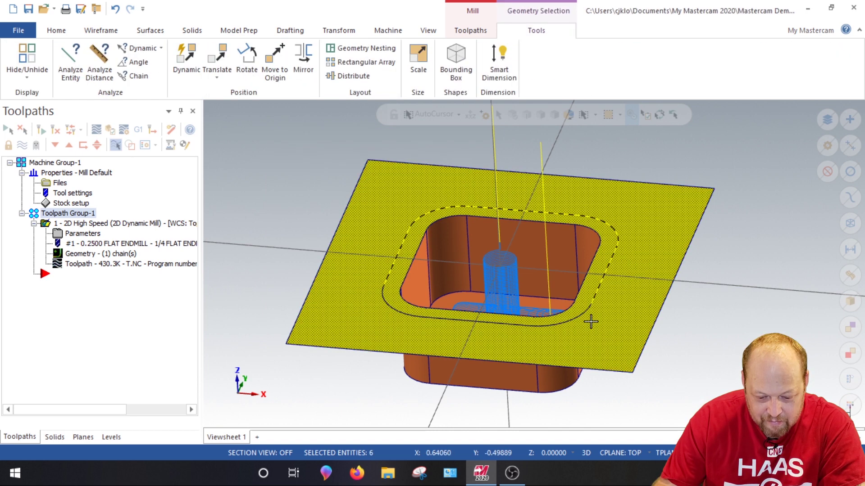
pyautogui.click(597, 325)
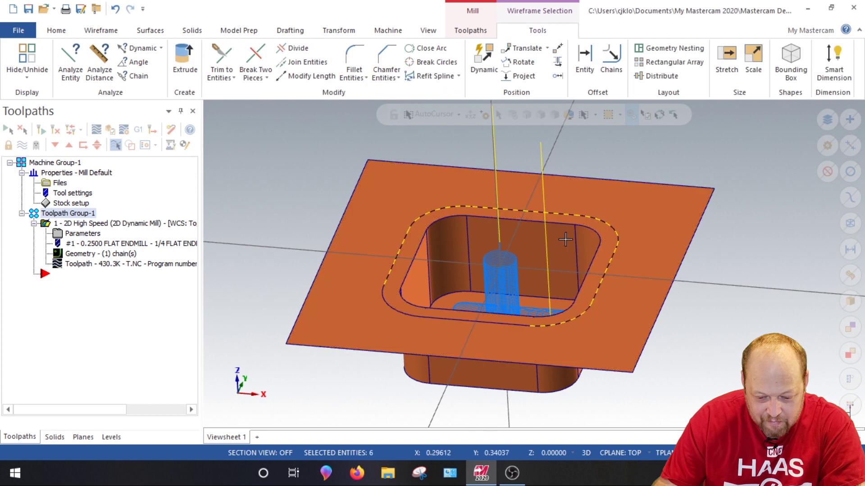
pyautogui.click(529, 222)
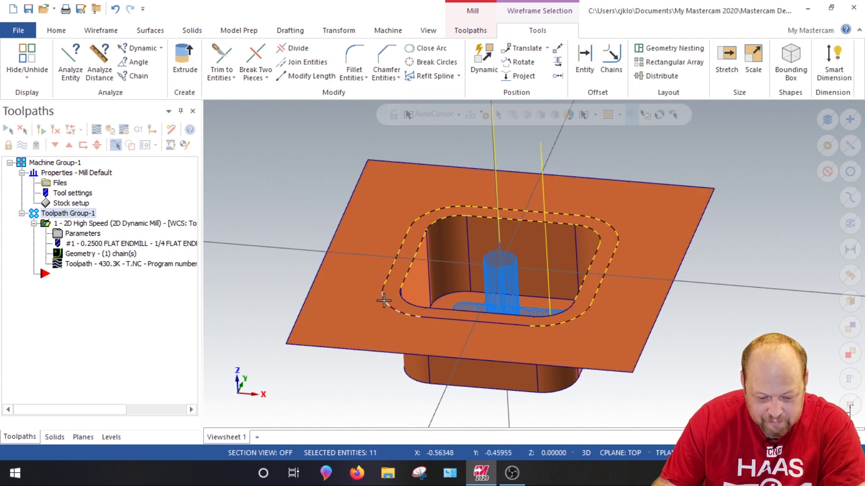
pyautogui.click(445, 313)
pyautogui.click(544, 331)
pyautogui.click(552, 318)
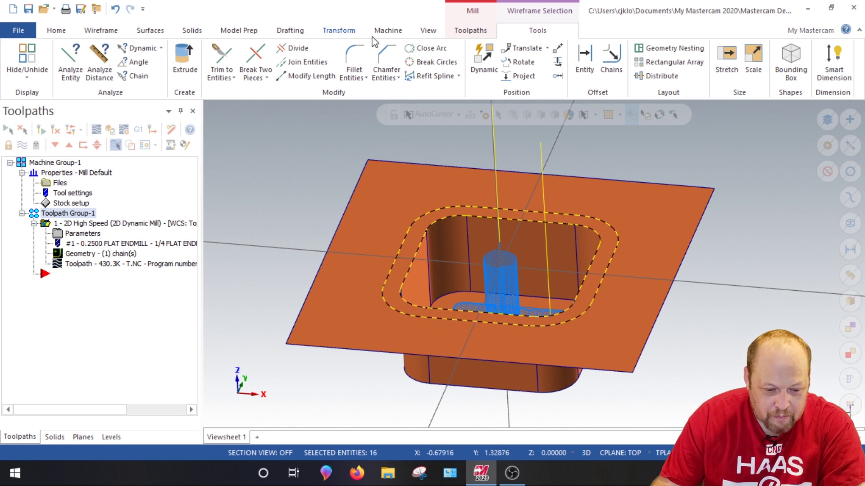
pyautogui.click(339, 31)
pyautogui.click(58, 57)
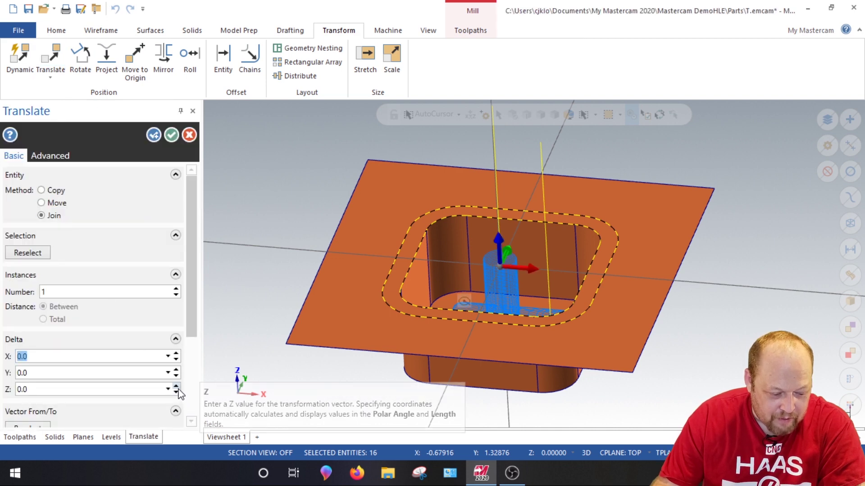
# Translate joined copies of both outlines 0.1 upward in Z.
pyautogui.click(176, 387)
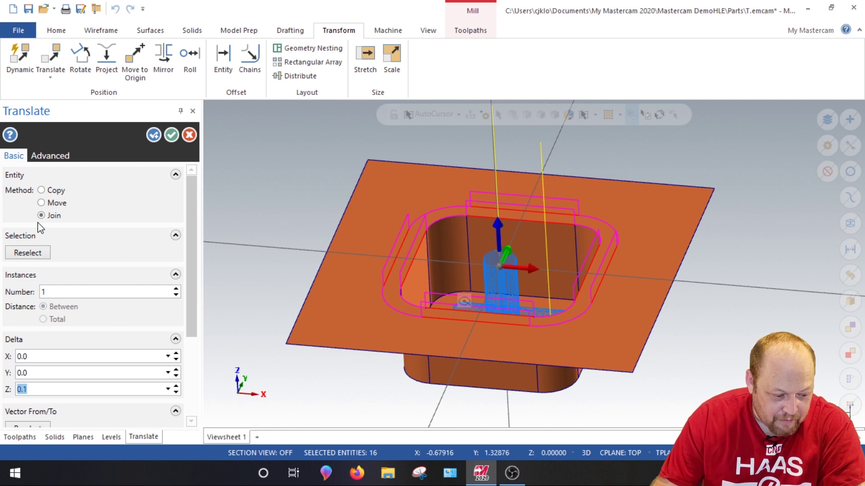
pyautogui.click(167, 133)
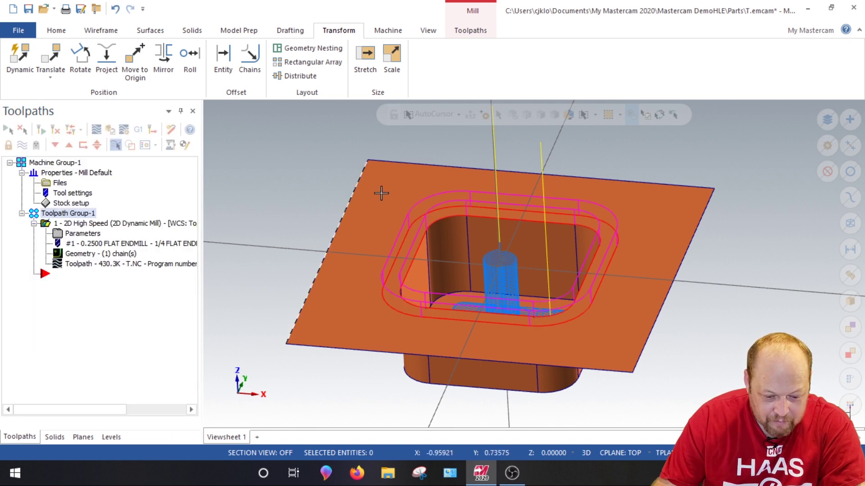
pyautogui.moveTo(393, 198); pyautogui.dragTo(316, 185, button='middle')
pyautogui.rightClick(315, 186)
pyautogui.press('Escape')
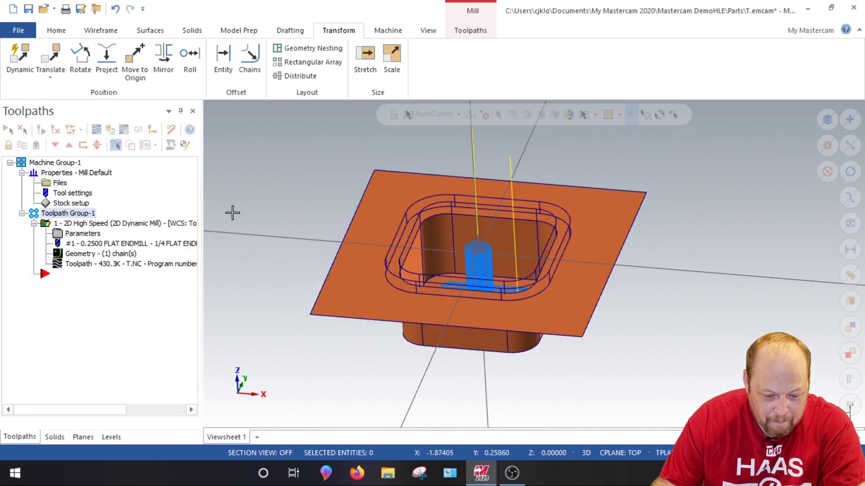
pyautogui.moveTo(487, 194); pyautogui.dragTo(478, 200, button='middle')
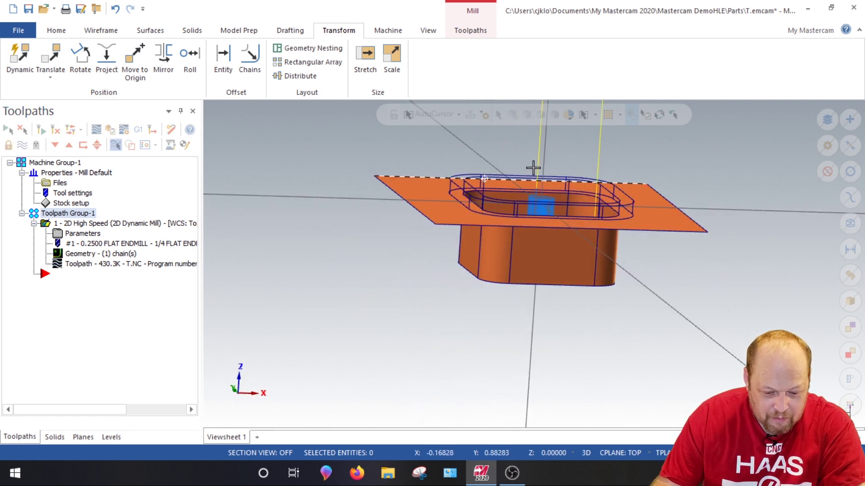
pyautogui.scroll(-2, 478, 200)
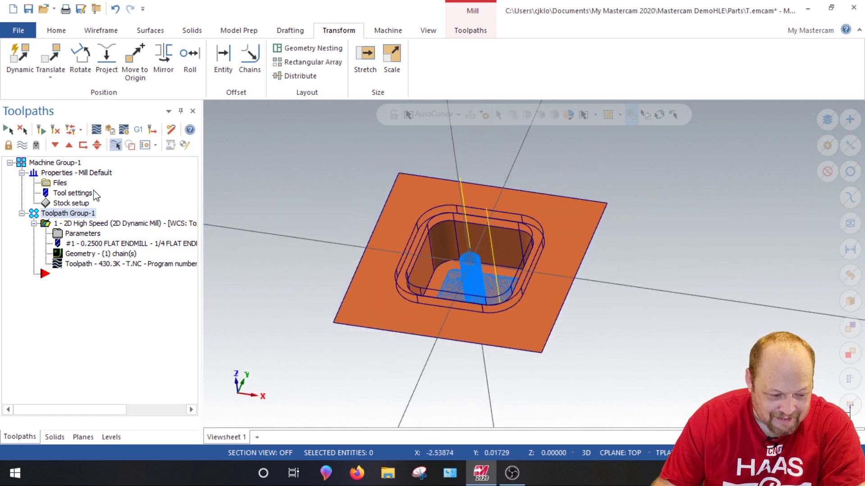
# Resize the stock to all entities, 0.6 thick at Z 0.1, with display off.
pyautogui.click(70, 204)
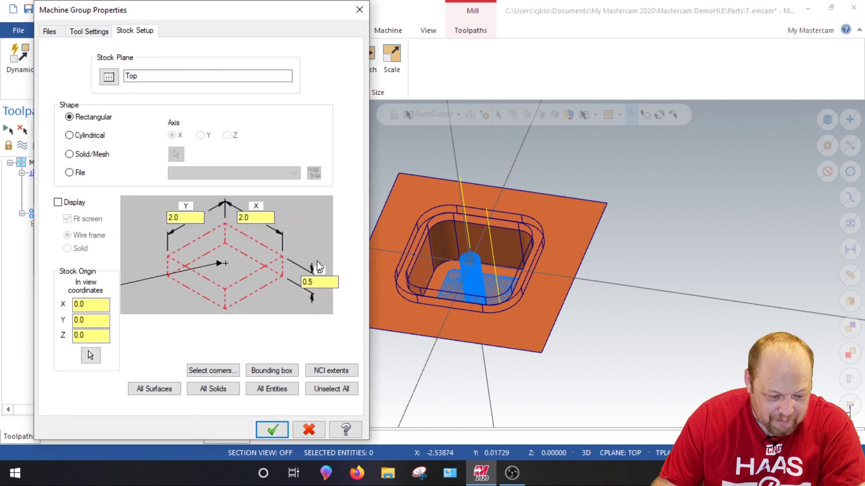
pyautogui.click(275, 390)
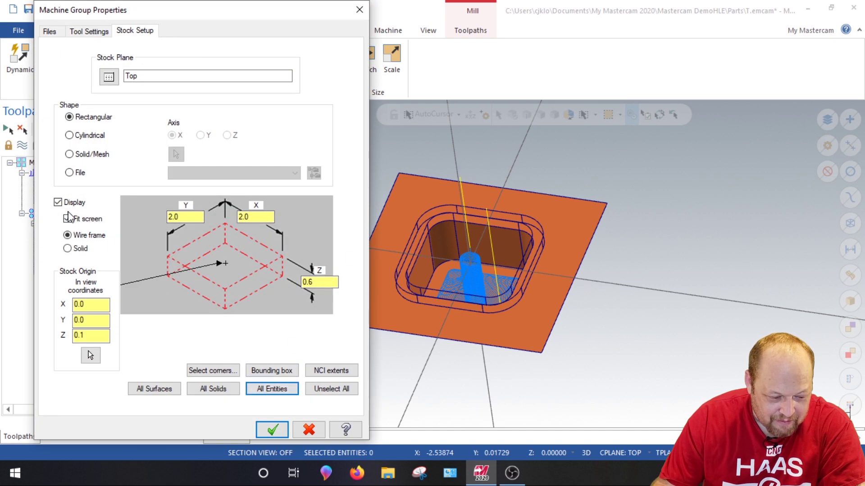
pyautogui.click(59, 204)
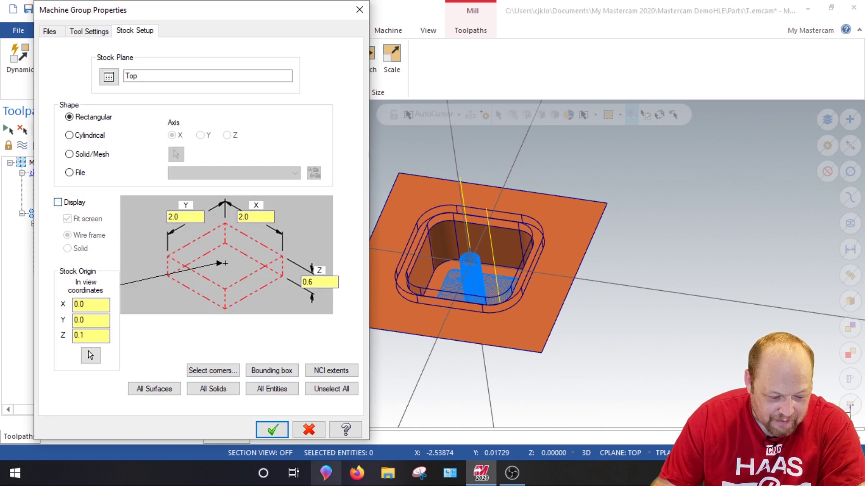
pyautogui.click(284, 429)
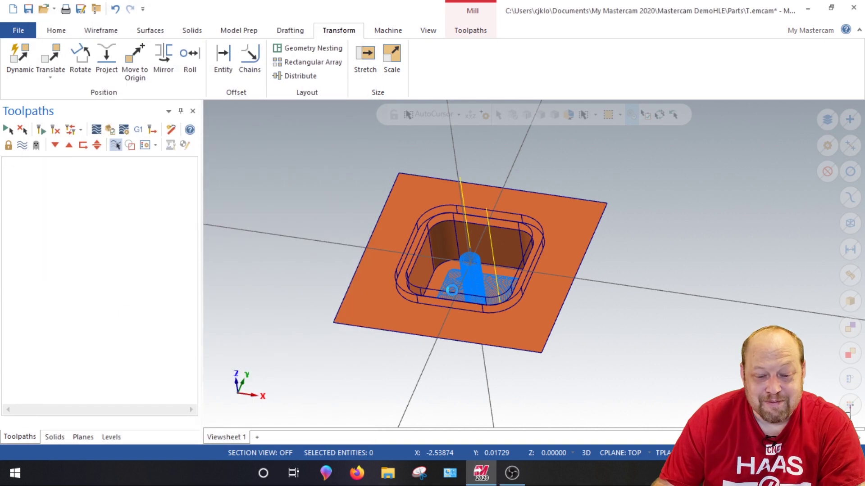
# Set the rough pocket toolpath's top of stock to 0.1, picked from the part corner.
pyautogui.moveTo(353, 372)
pyautogui.mouseDown(button='middle')
pyautogui.moveTo(471, 300)
pyautogui.moveTo(254, 248)
pyautogui.mouseUp(button='middle')
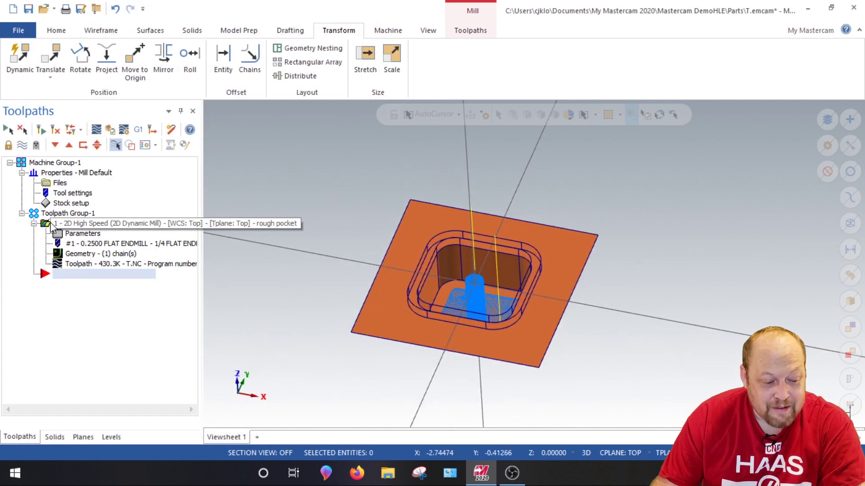
pyautogui.click(82, 244)
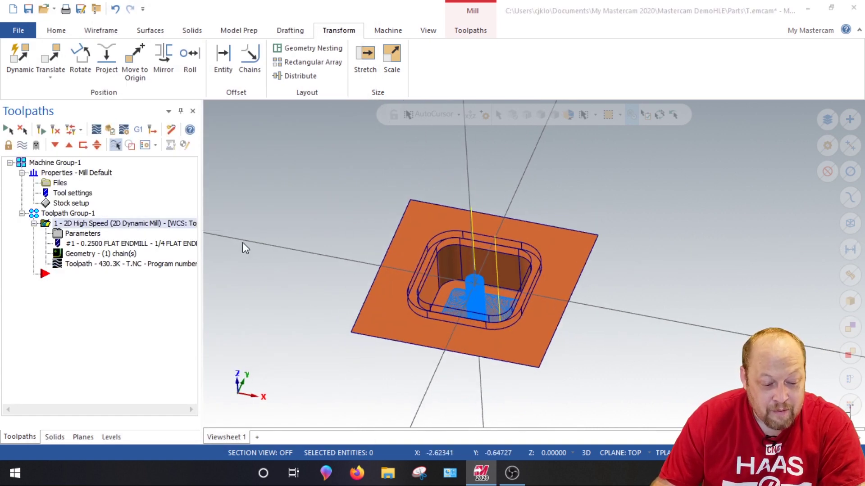
pyautogui.click(164, 182)
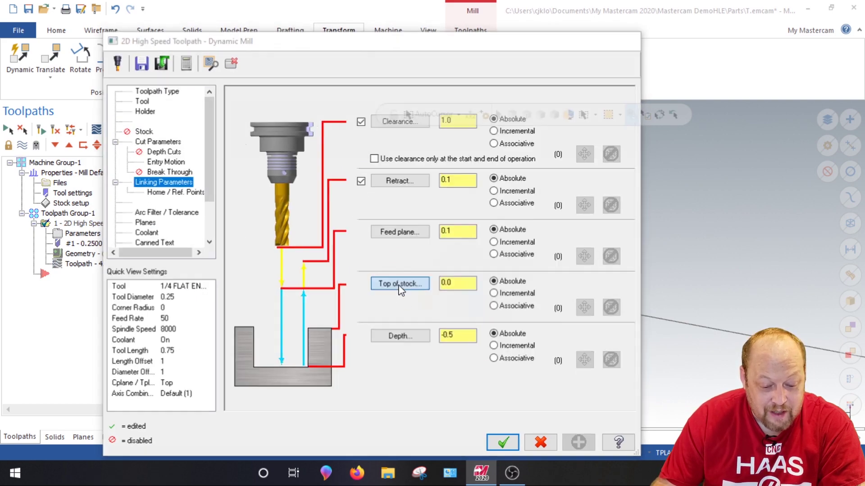
pyautogui.click(401, 284)
pyautogui.click(523, 308)
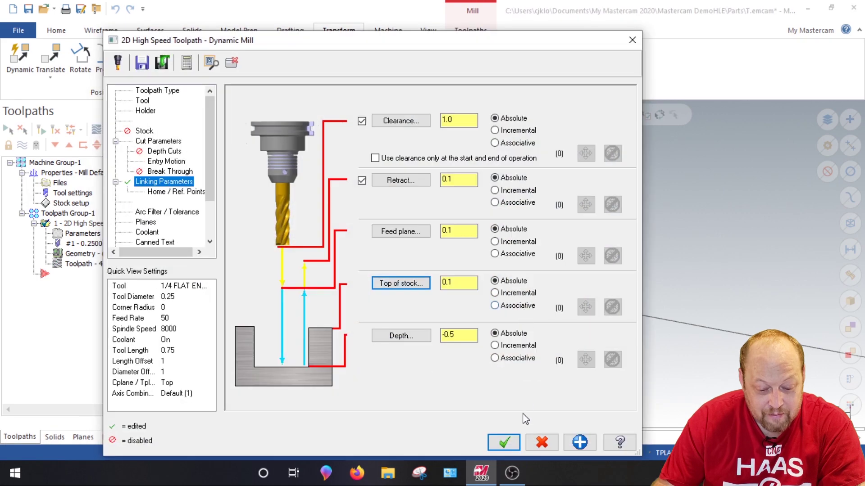
pyautogui.click(405, 290)
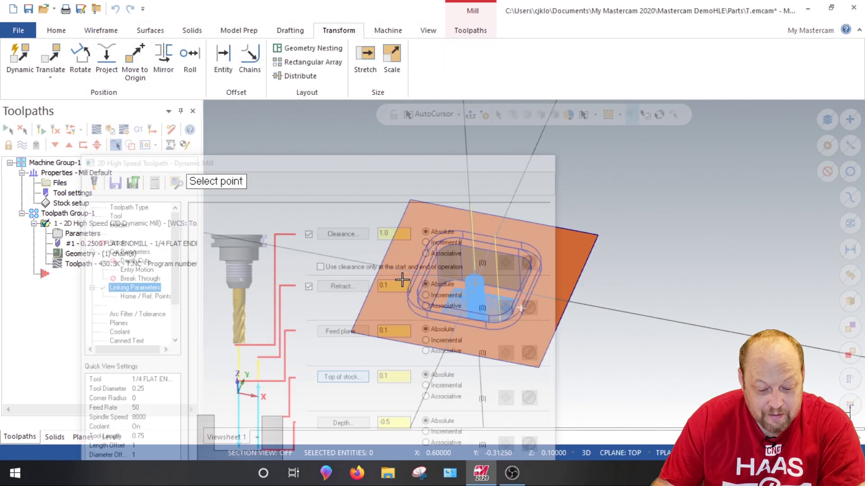
pyautogui.click(520, 313)
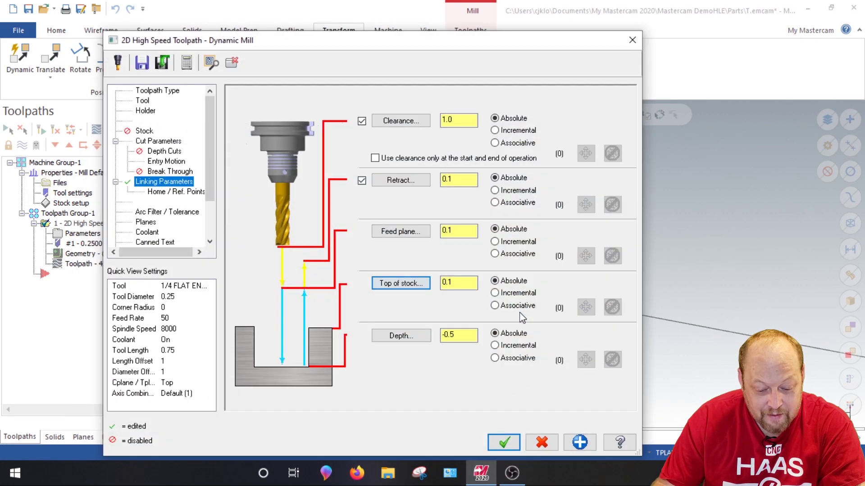
pyautogui.click(505, 443)
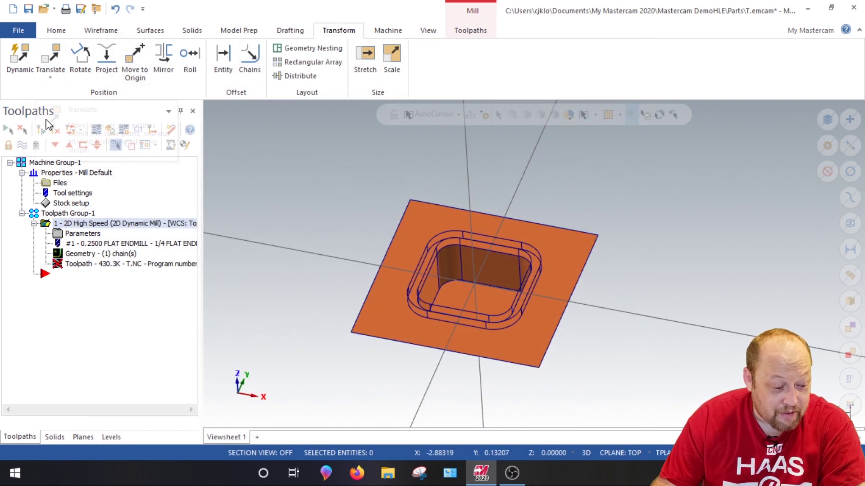
# Regenerate the rough pocket toolpath and copy it after the original operation.
pyautogui.click(41, 129)
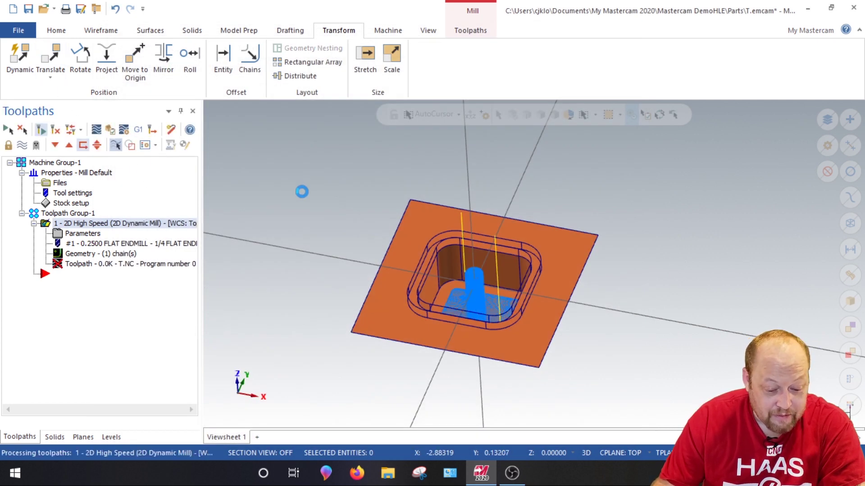
pyautogui.moveTo(383, 245)
pyautogui.mouseDown(button='middle')
pyautogui.moveTo(448, 245)
pyautogui.moveTo(303, 253)
pyautogui.mouseUp(button='middle')
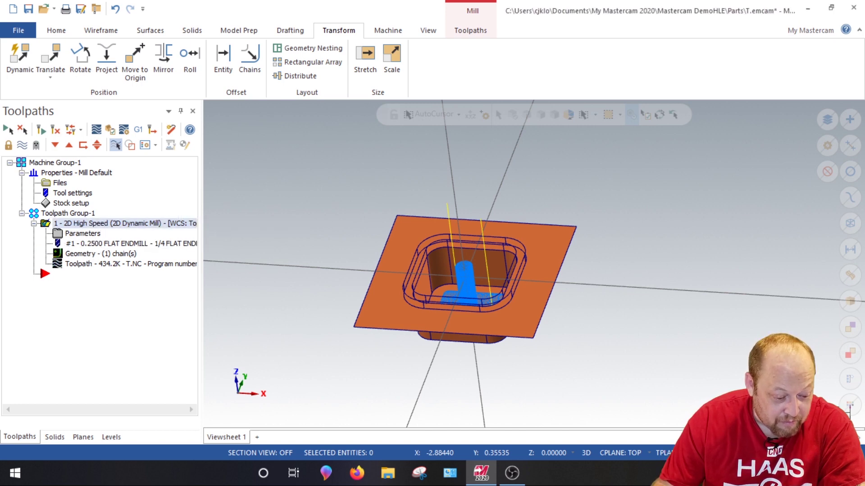
pyautogui.moveTo(45, 236); pyautogui.dragTo(100, 237, button='right')
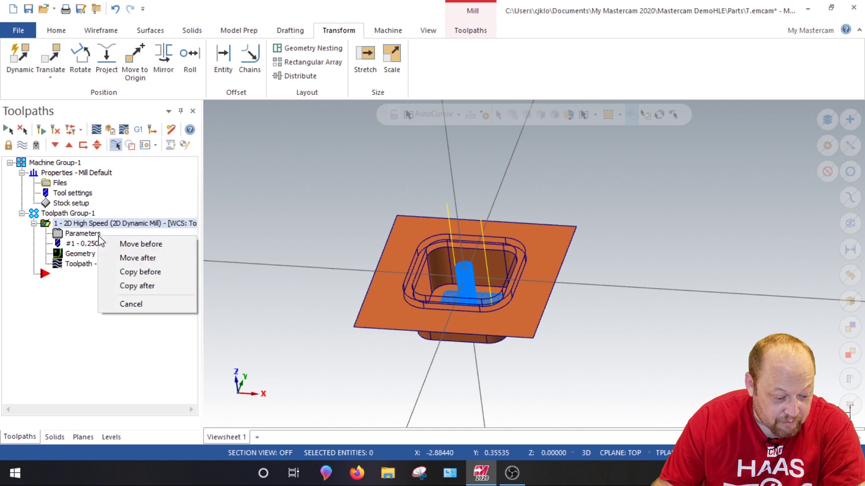
pyautogui.click(140, 288)
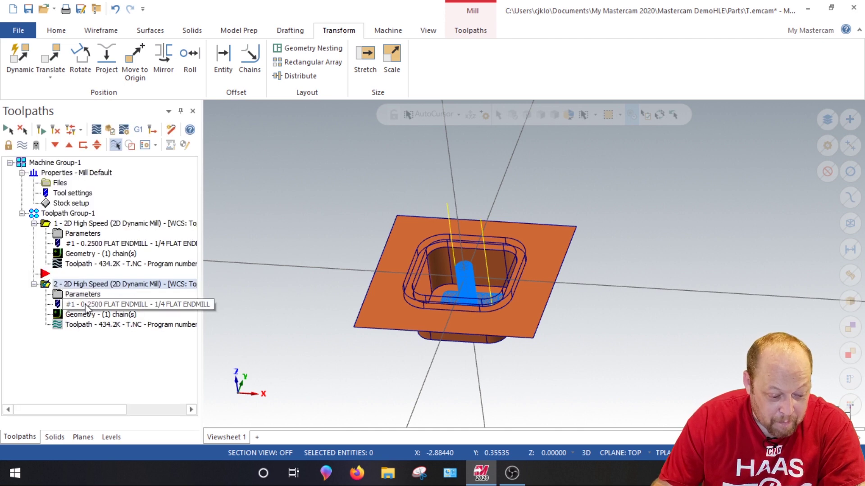
# Switch the copied toolpath to From outside and rechain its region to the plate's outer edge.
pyautogui.click(81, 316)
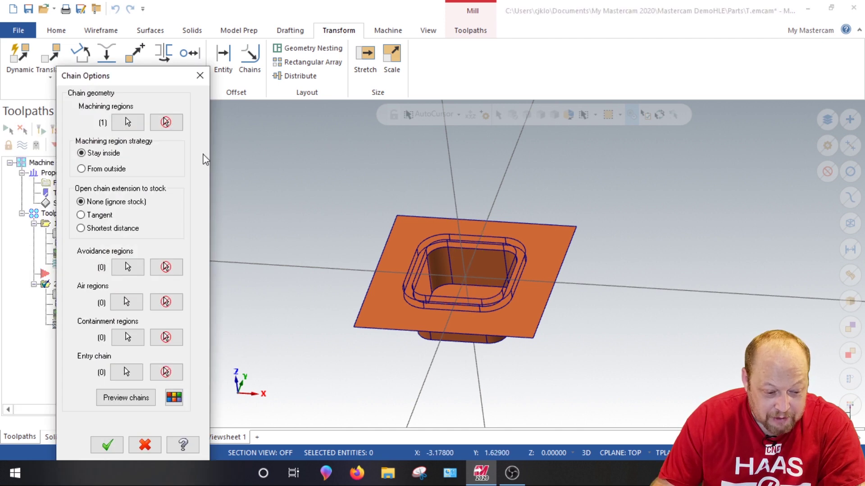
pyautogui.click(86, 175)
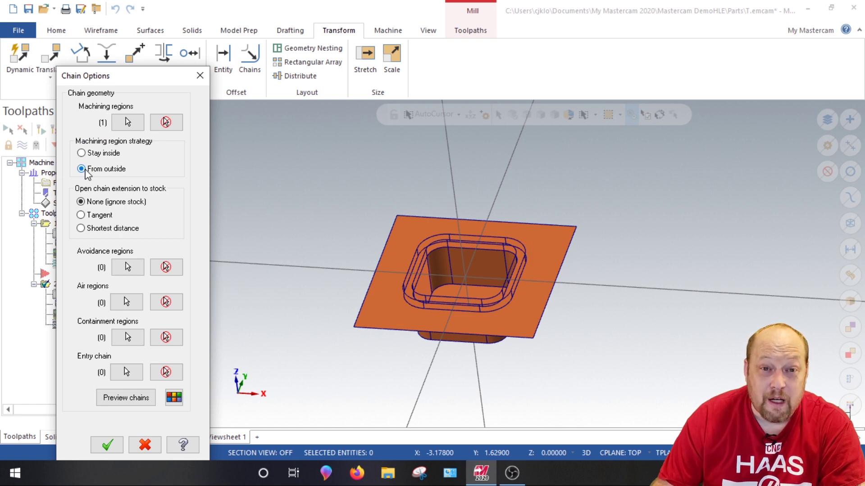
pyautogui.click(128, 122)
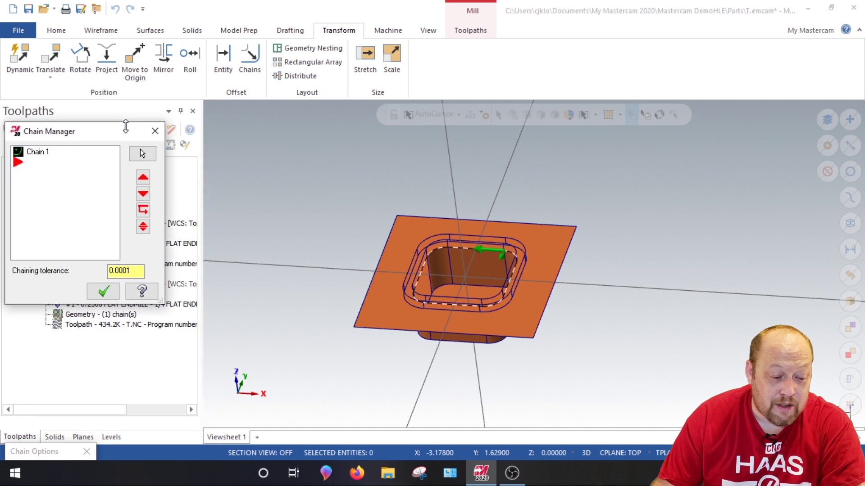
pyautogui.rightClick(38, 155)
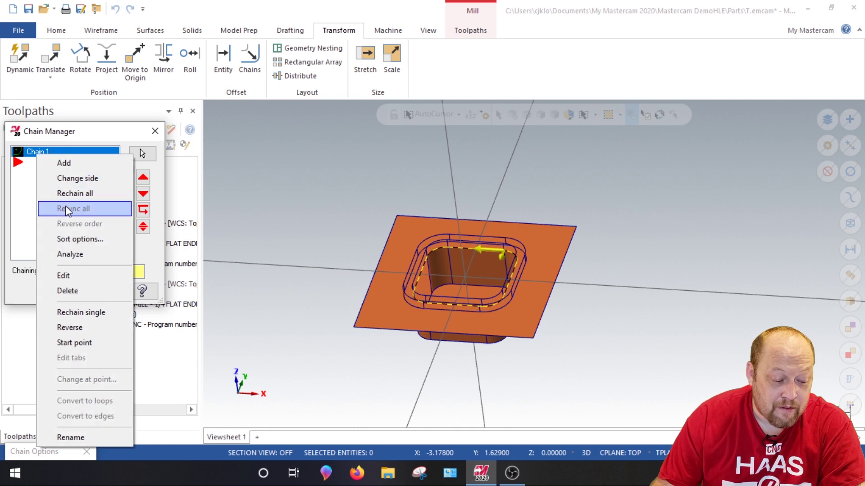
pyautogui.click(84, 312)
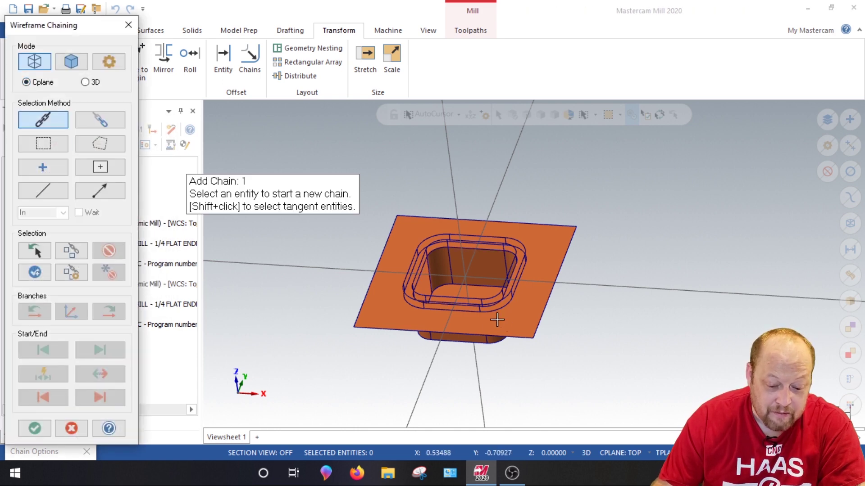
pyautogui.click(472, 316)
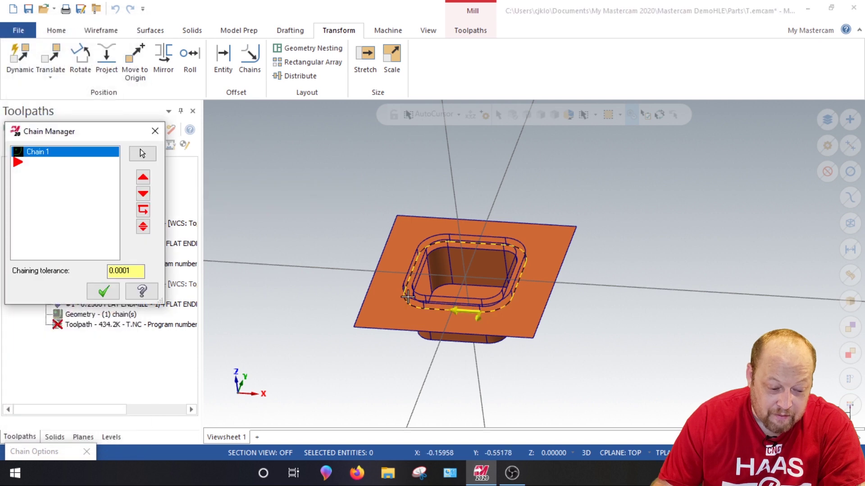
pyautogui.rightClick(43, 194)
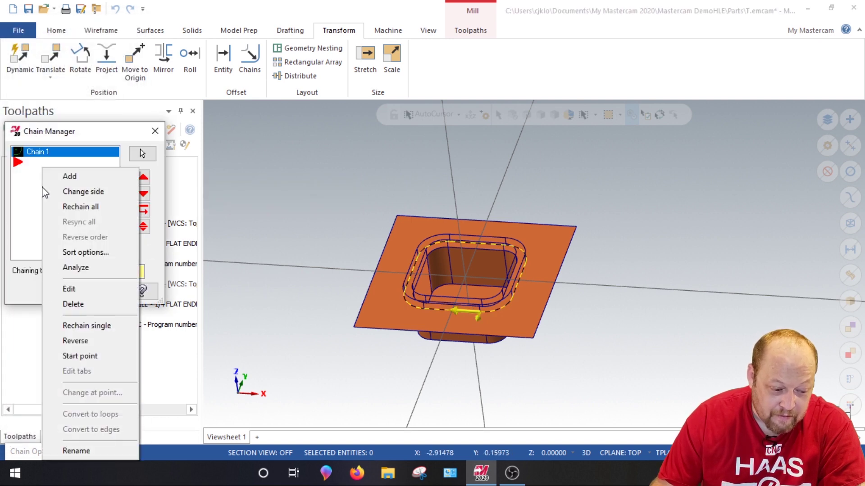
pyautogui.click(61, 175)
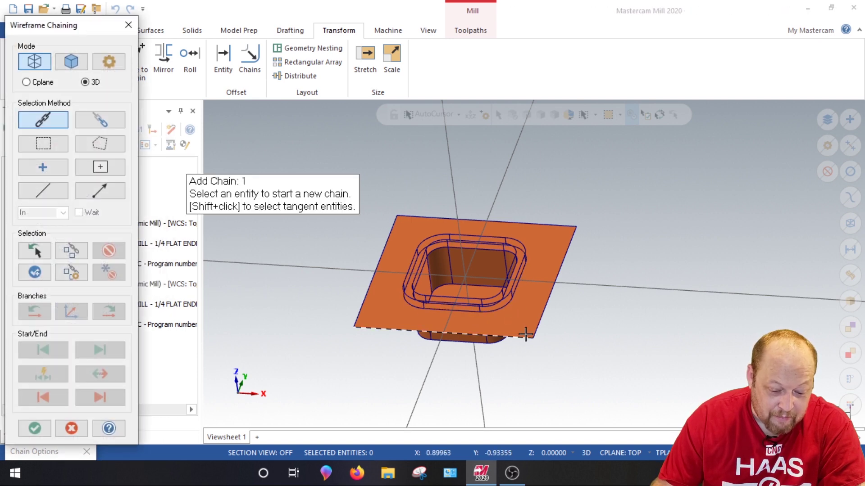
pyautogui.click(524, 334)
pyautogui.click(35, 428)
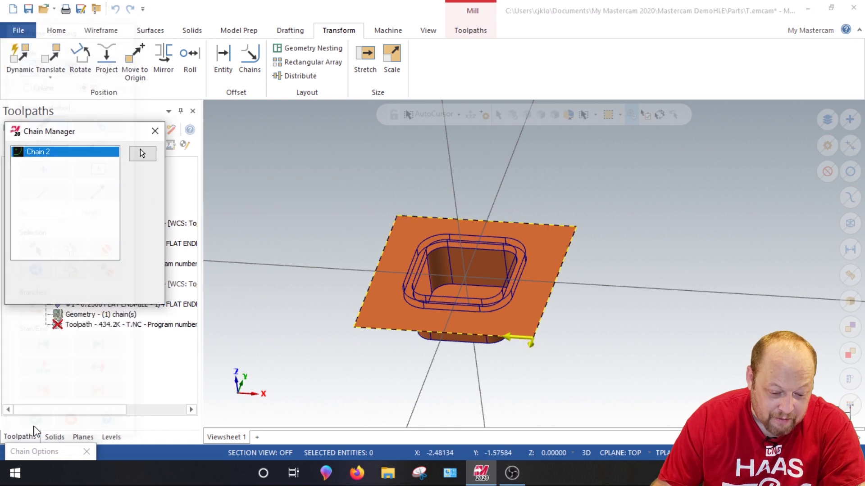
pyautogui.click(95, 293)
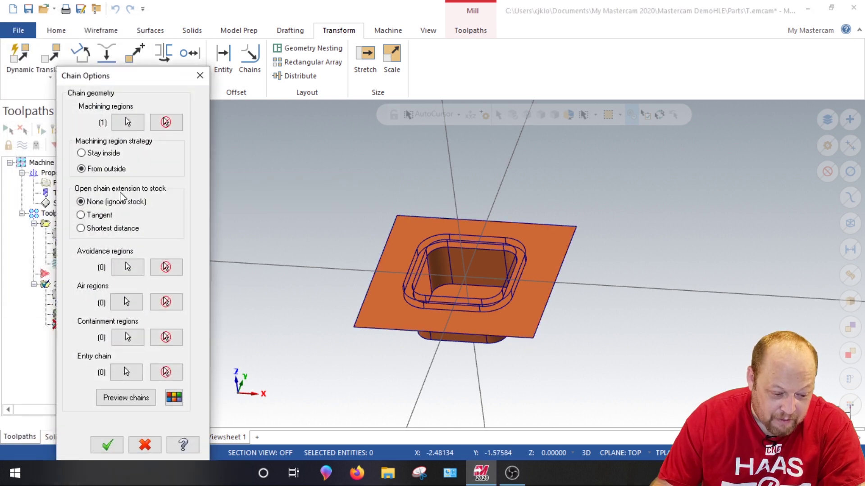
# Add the pocket contour as the toolpath's avoidance region.
pyautogui.click(126, 268)
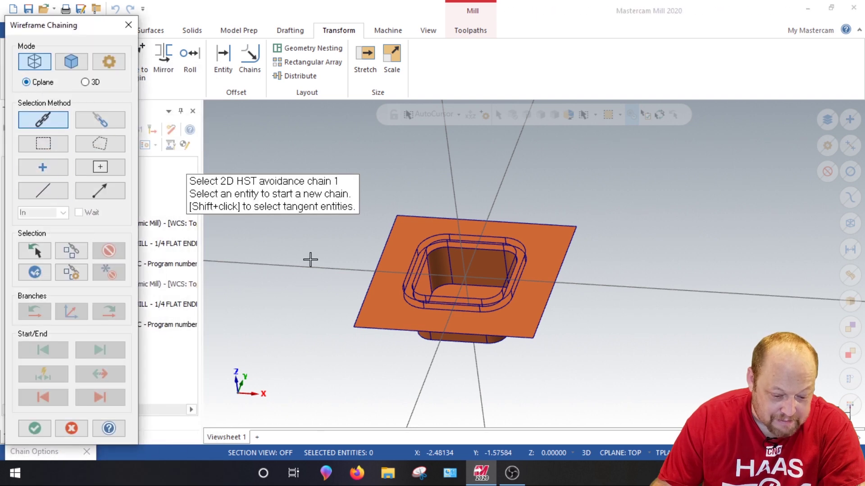
pyautogui.click(473, 317)
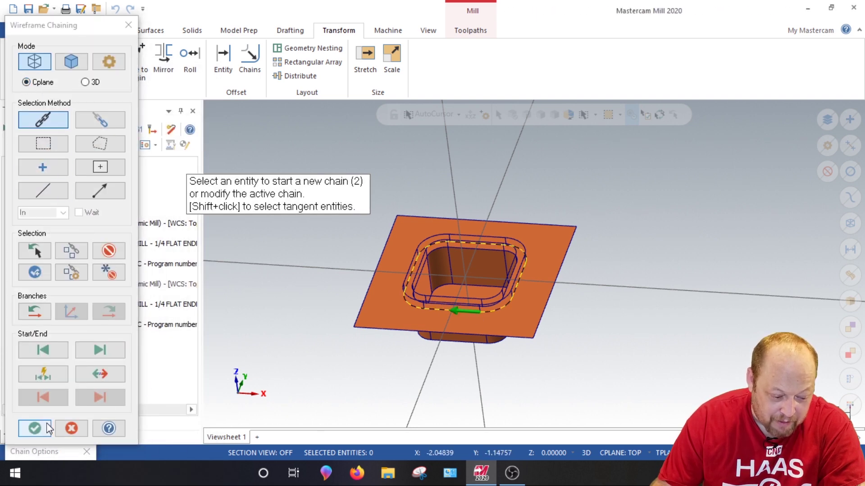
pyautogui.click(34, 429)
pyautogui.click(120, 451)
# Set the copied toolpath's cutting depth to 0.0, picked from the part corner.
pyautogui.click(80, 295)
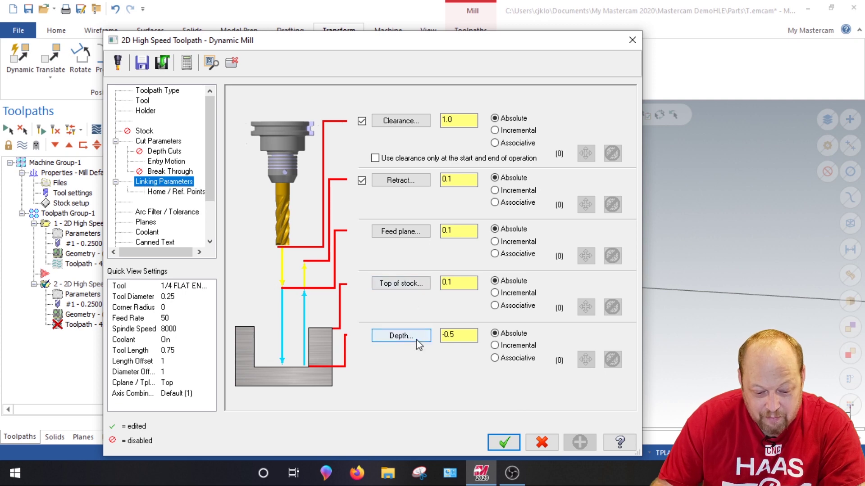
pyautogui.click(458, 340)
pyautogui.click(409, 343)
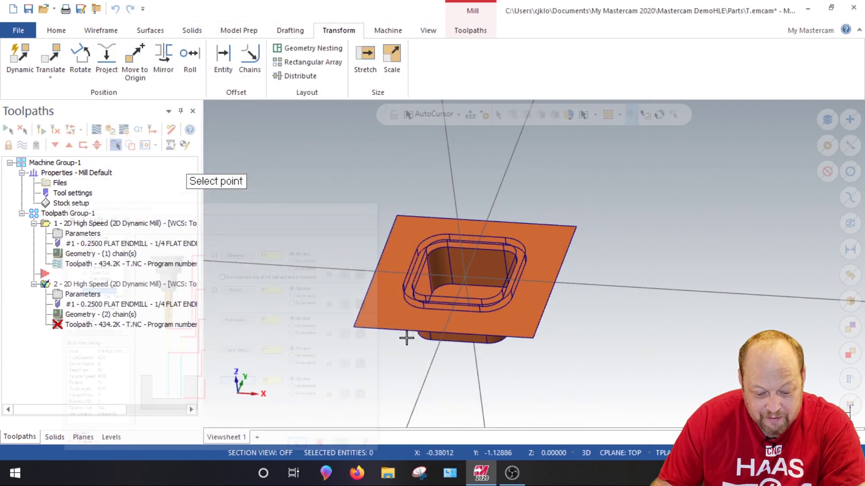
pyautogui.click(538, 340)
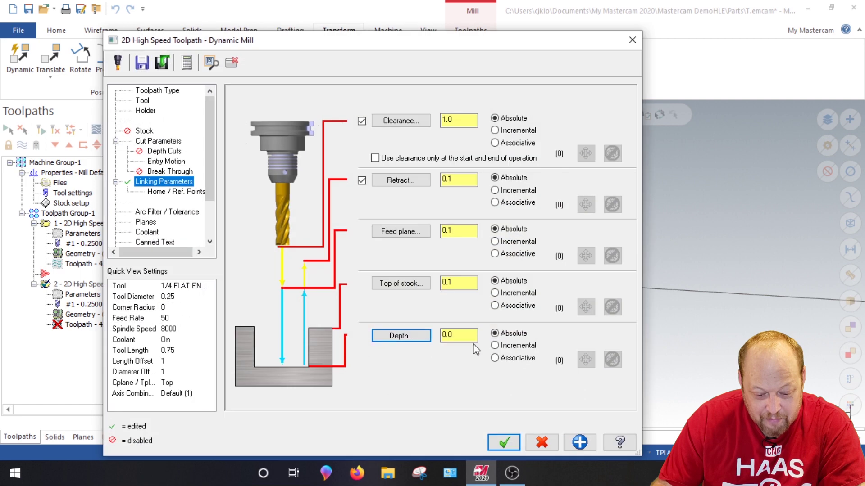
pyautogui.click(504, 443)
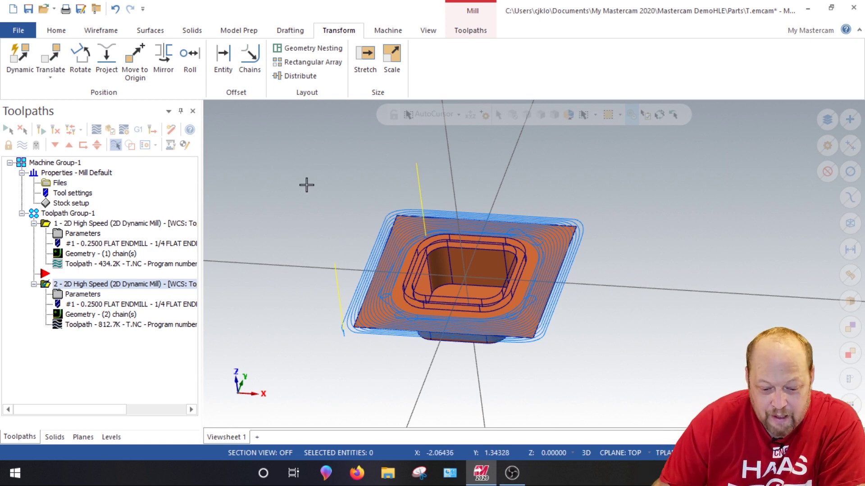
# Backplot the regenerated facing toolpath, then start a lofted surface.
pyautogui.click(97, 130)
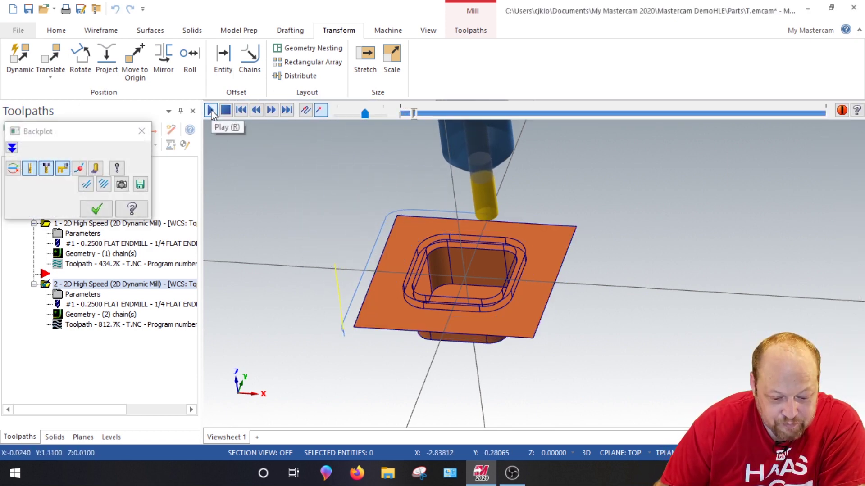
pyautogui.click(211, 110)
pyautogui.click(141, 131)
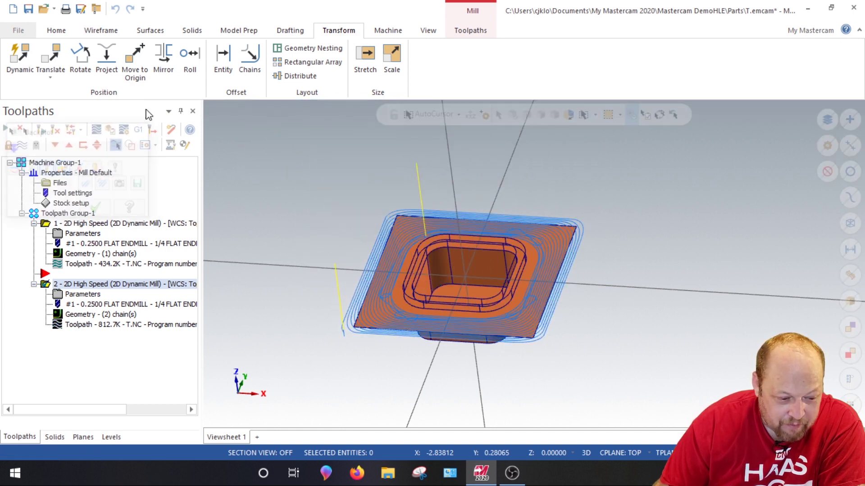
pyautogui.click(150, 31)
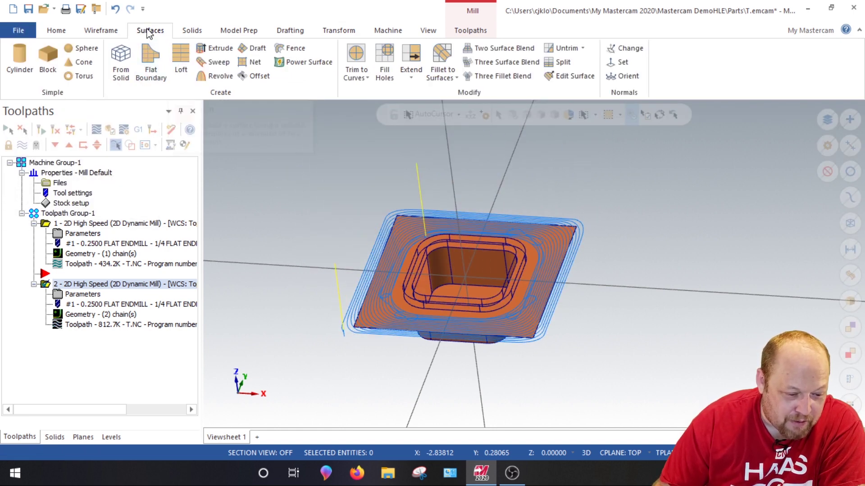
pyautogui.click(180, 61)
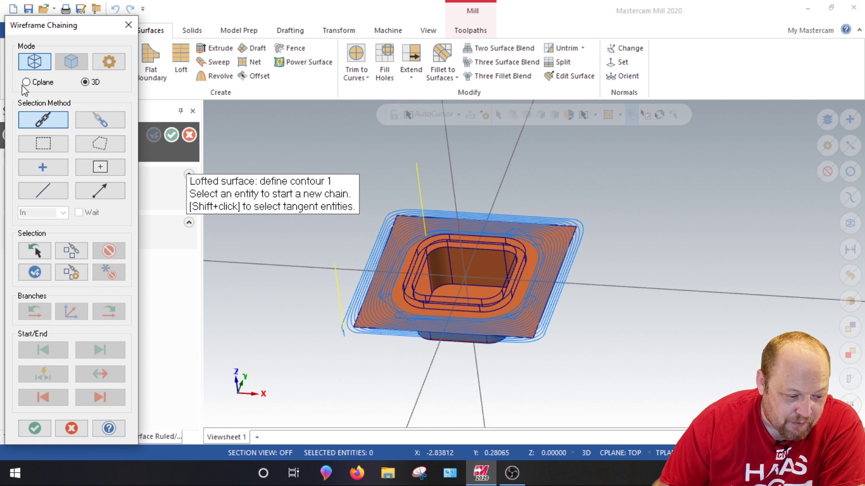
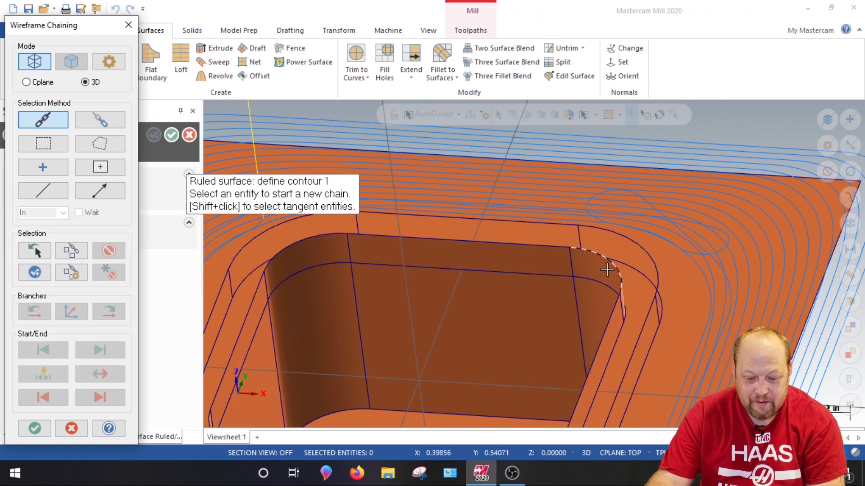
# Chain the rounded pocket wall edge in construction-plane mode after the two-contours warning.
pyautogui.click(654, 343)
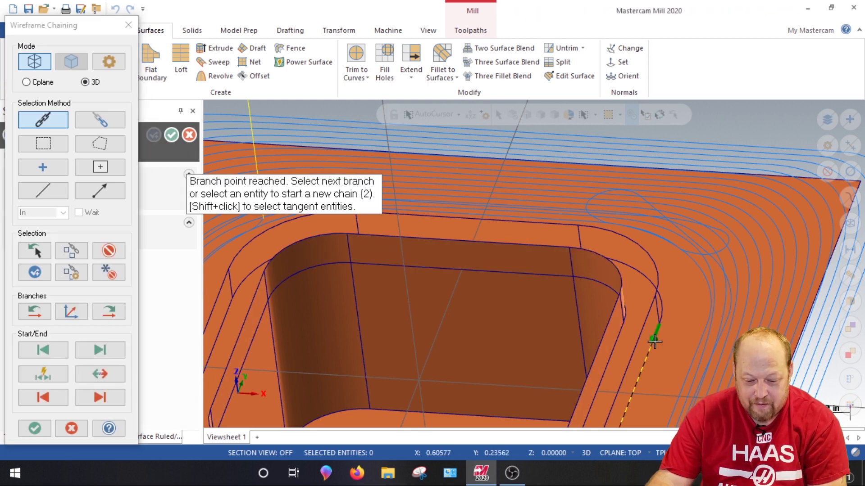
pyautogui.press('Return')
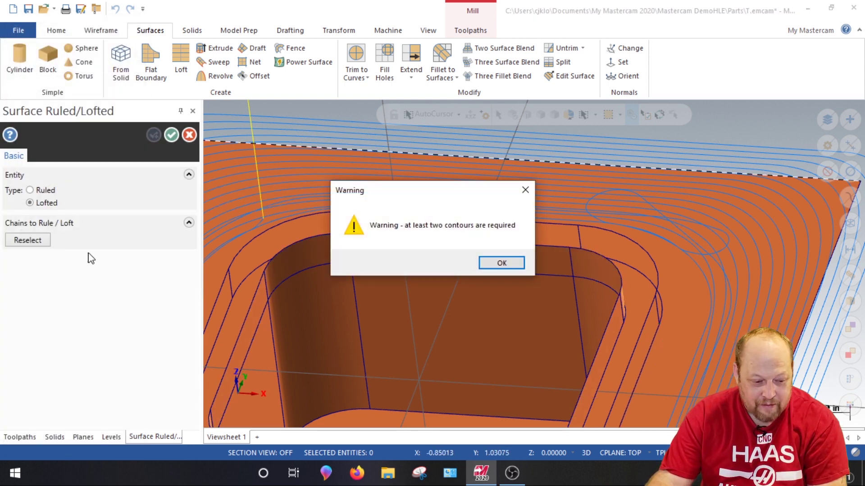
pyautogui.press('Return')
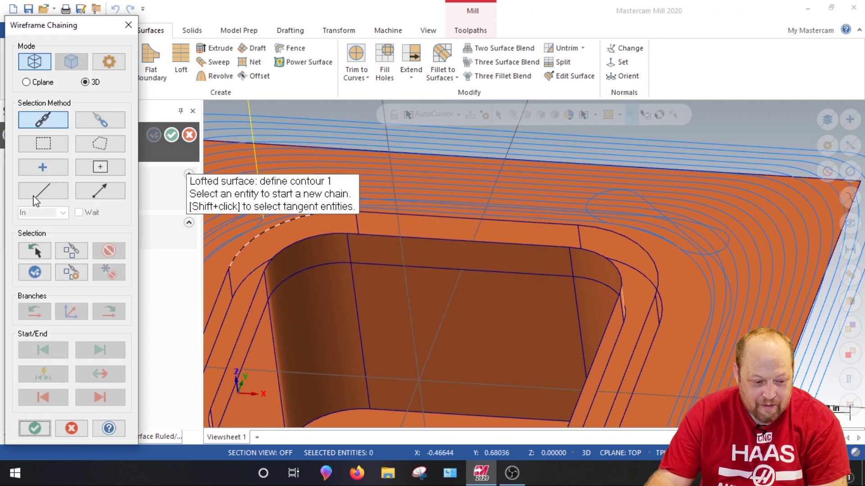
pyautogui.click(30, 85)
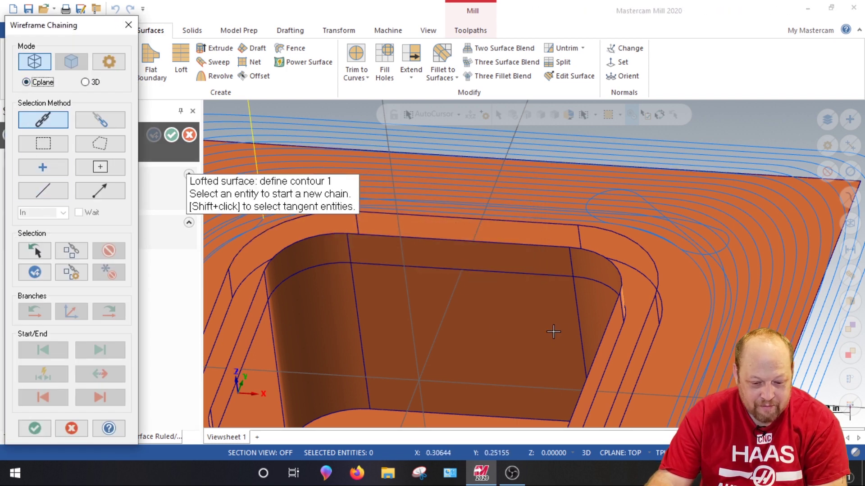
pyautogui.click(655, 338)
pyautogui.press('Return')
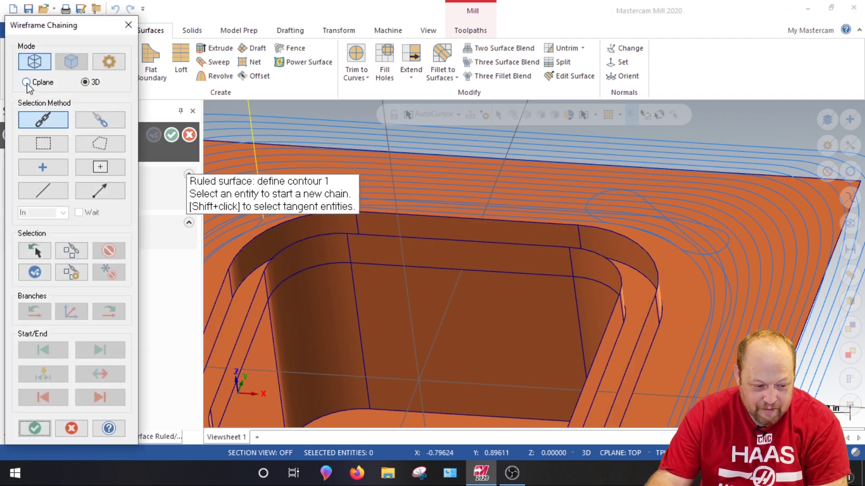
# Chain the two edges bounding the wall gap and accept to create the ruled surface.
pyautogui.click(558, 222)
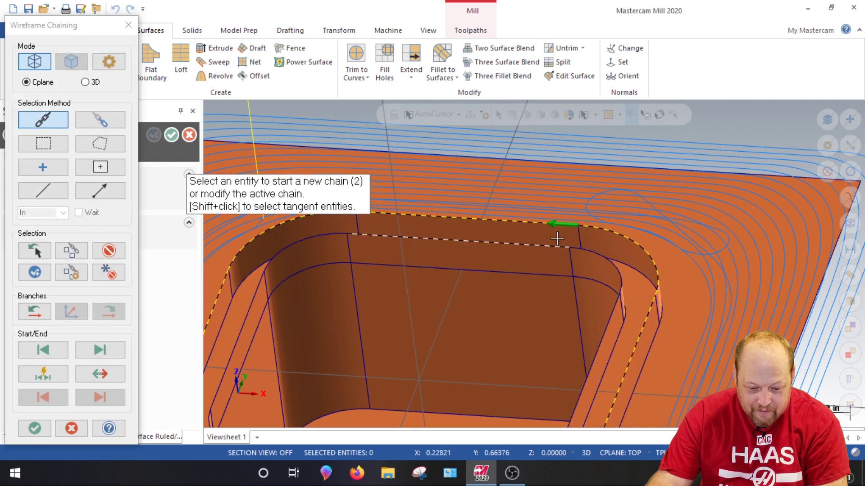
pyautogui.click(560, 243)
pyautogui.press('Return')
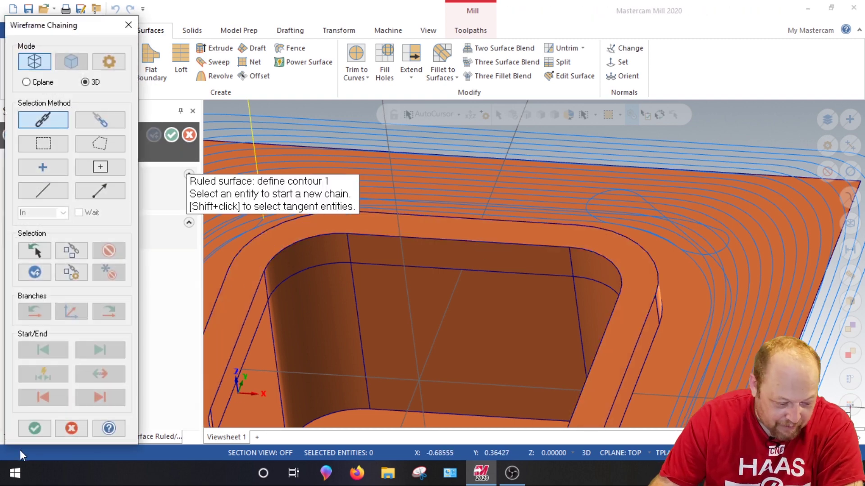
pyautogui.click(35, 427)
pyautogui.scroll(-2, 366, 197)
pyautogui.scroll(-2, 365, 197)
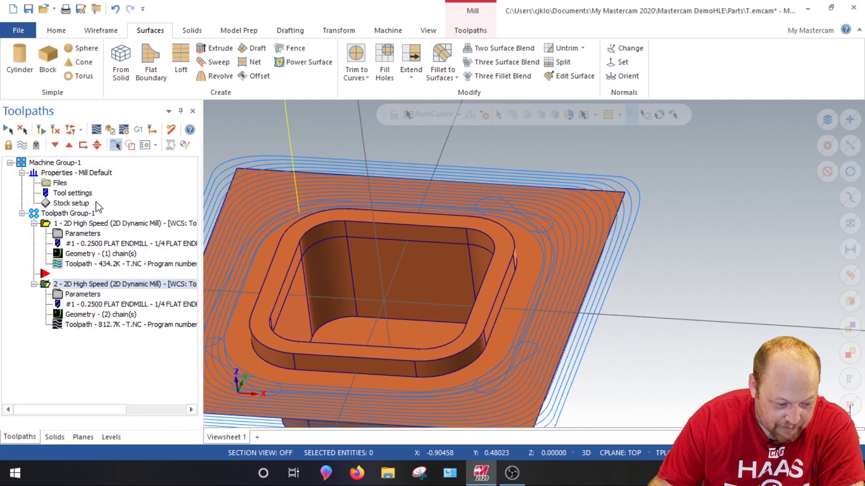
pyautogui.click(58, 164)
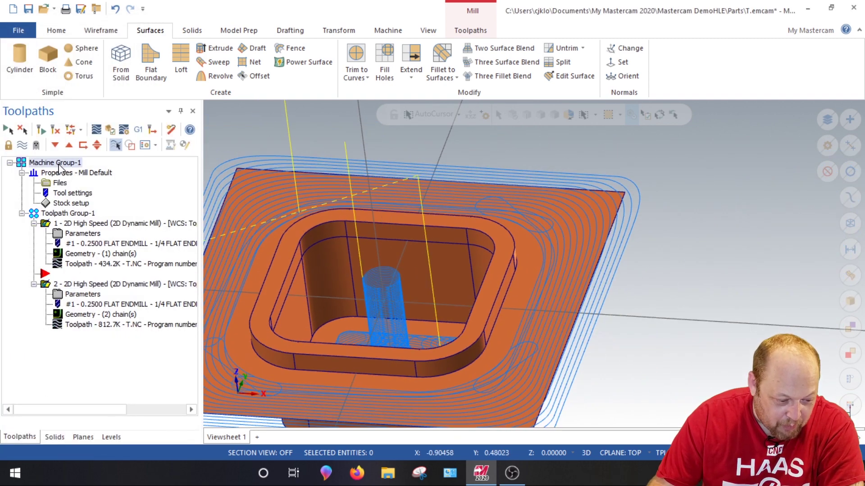
pyautogui.click(109, 131)
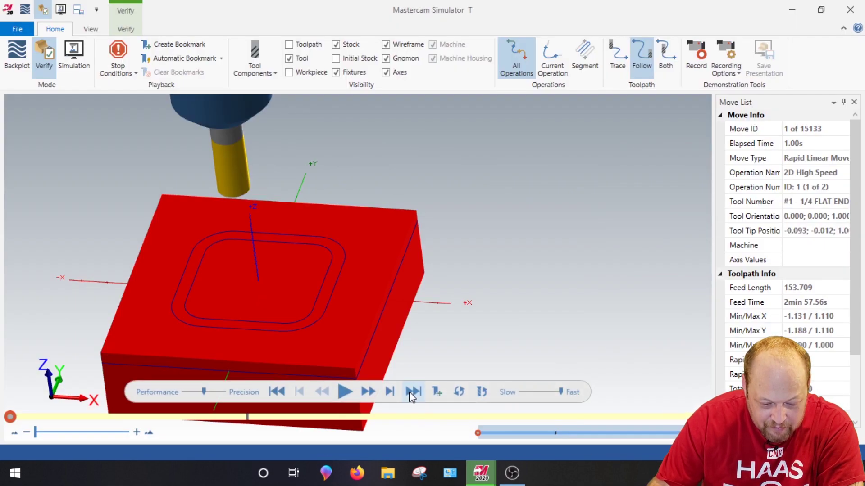
pyautogui.click(410, 397)
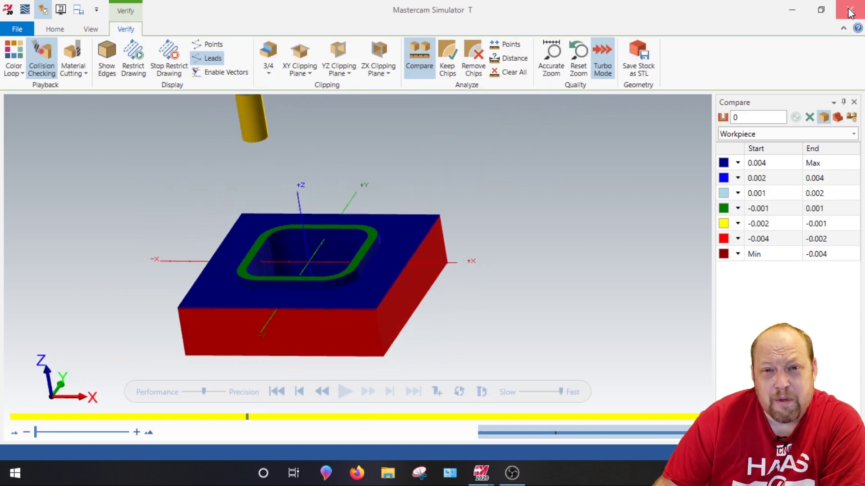
pyautogui.click(850, 11)
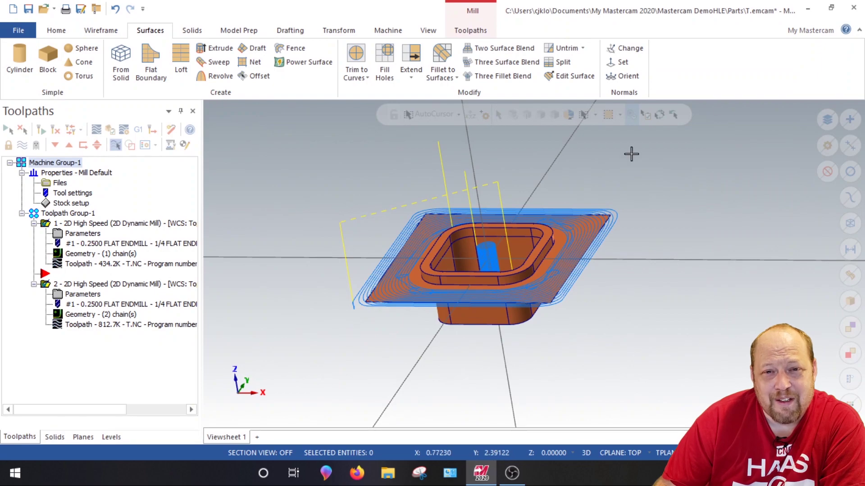